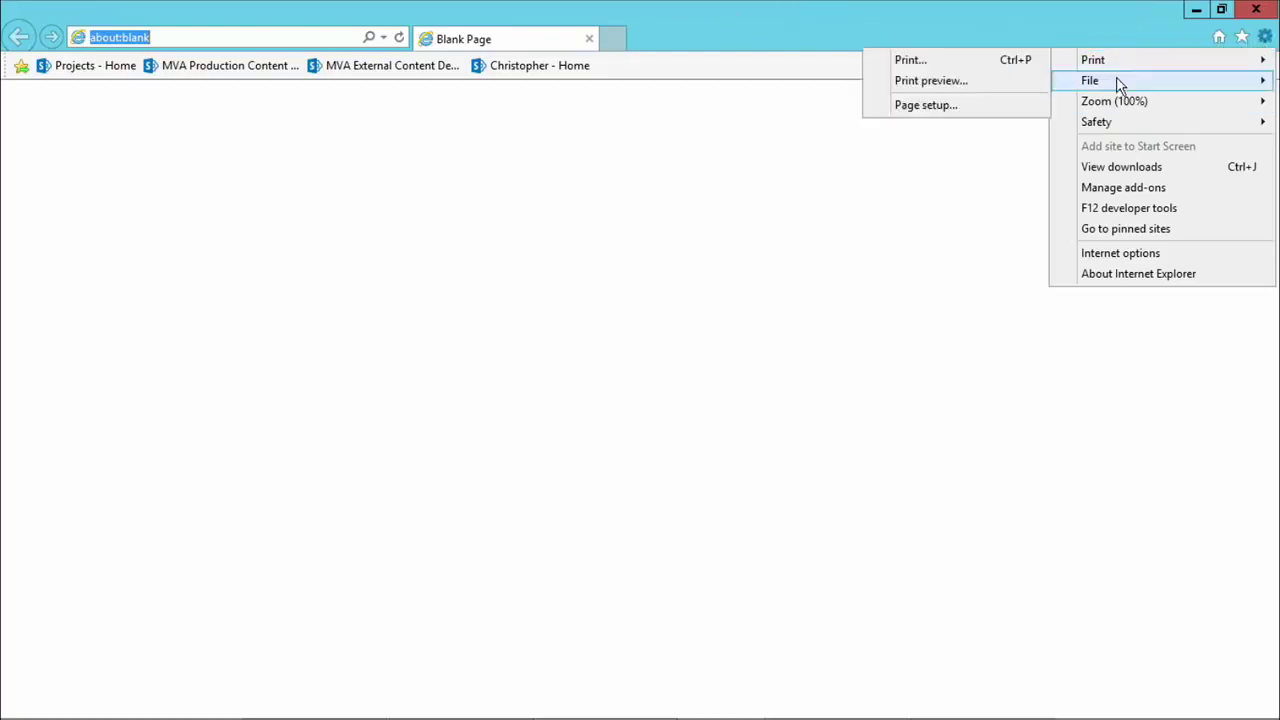
Show the status bar in the browser window.
mouse_move(1120, 86)
mouse_move(1068, 104)
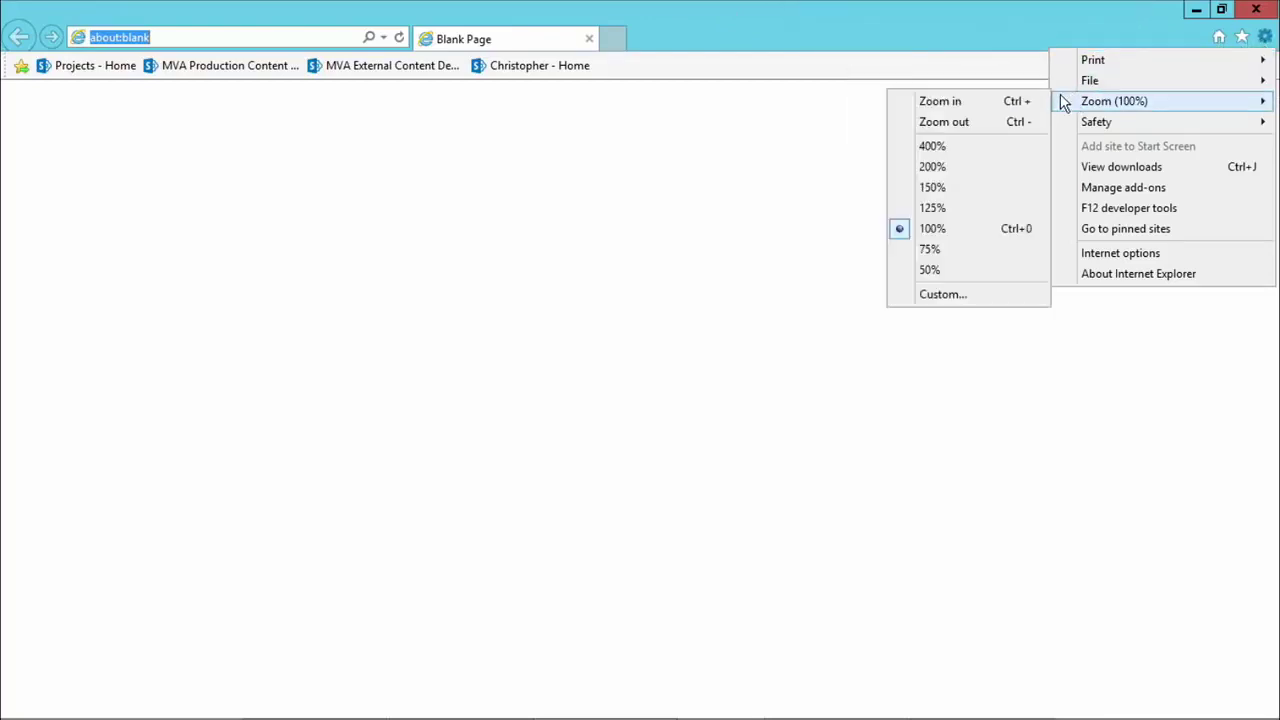
click(615, 278)
key(alt)
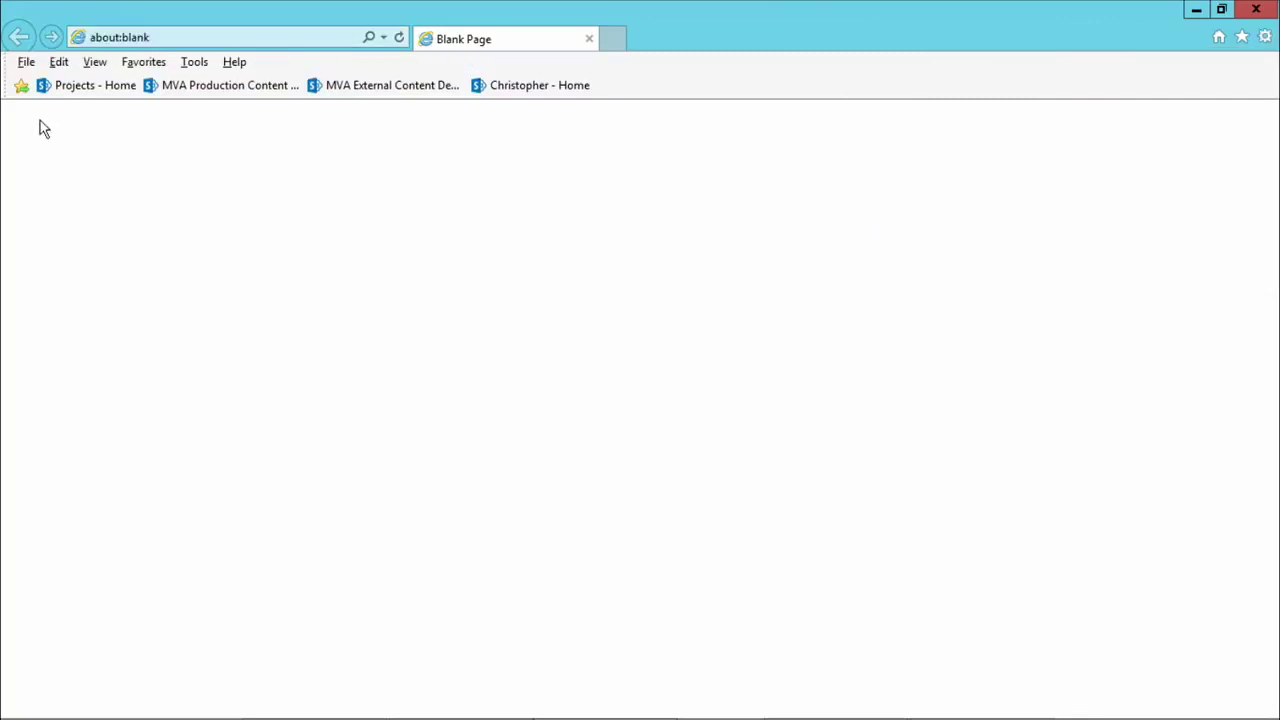
click(94, 64)
mouse_move(133, 138)
mouse_move(137, 88)
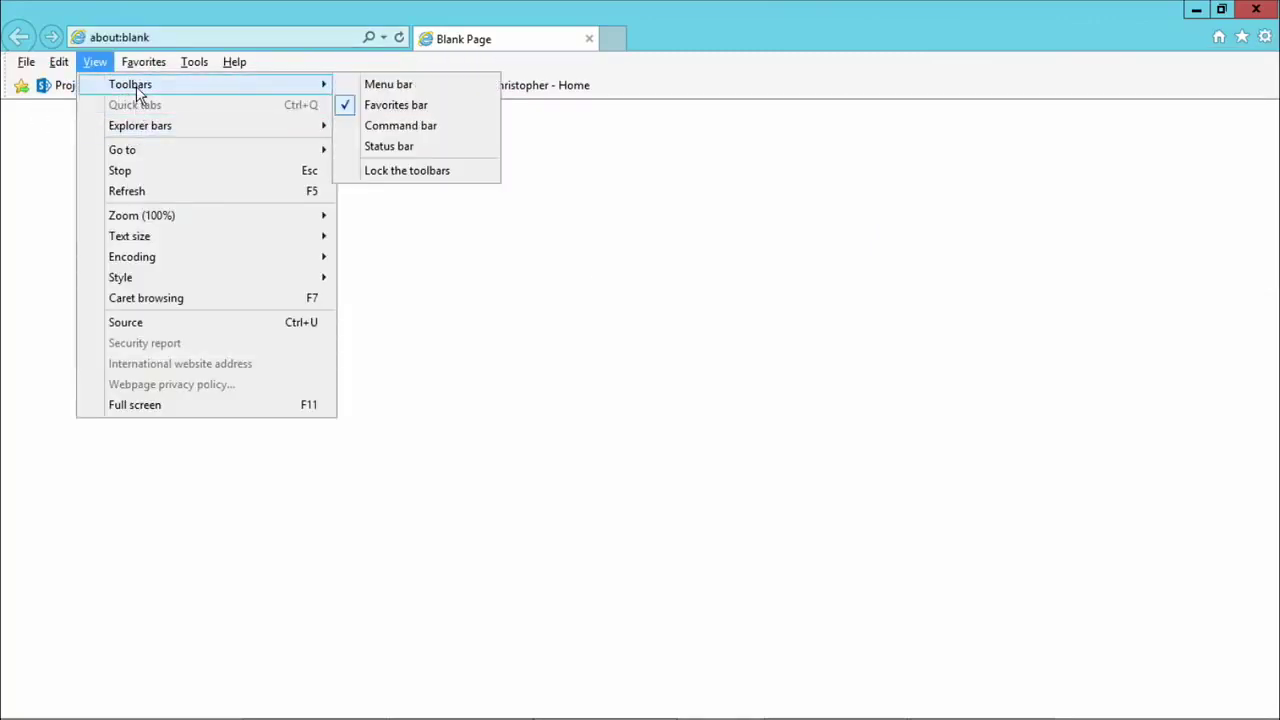
click(405, 148)
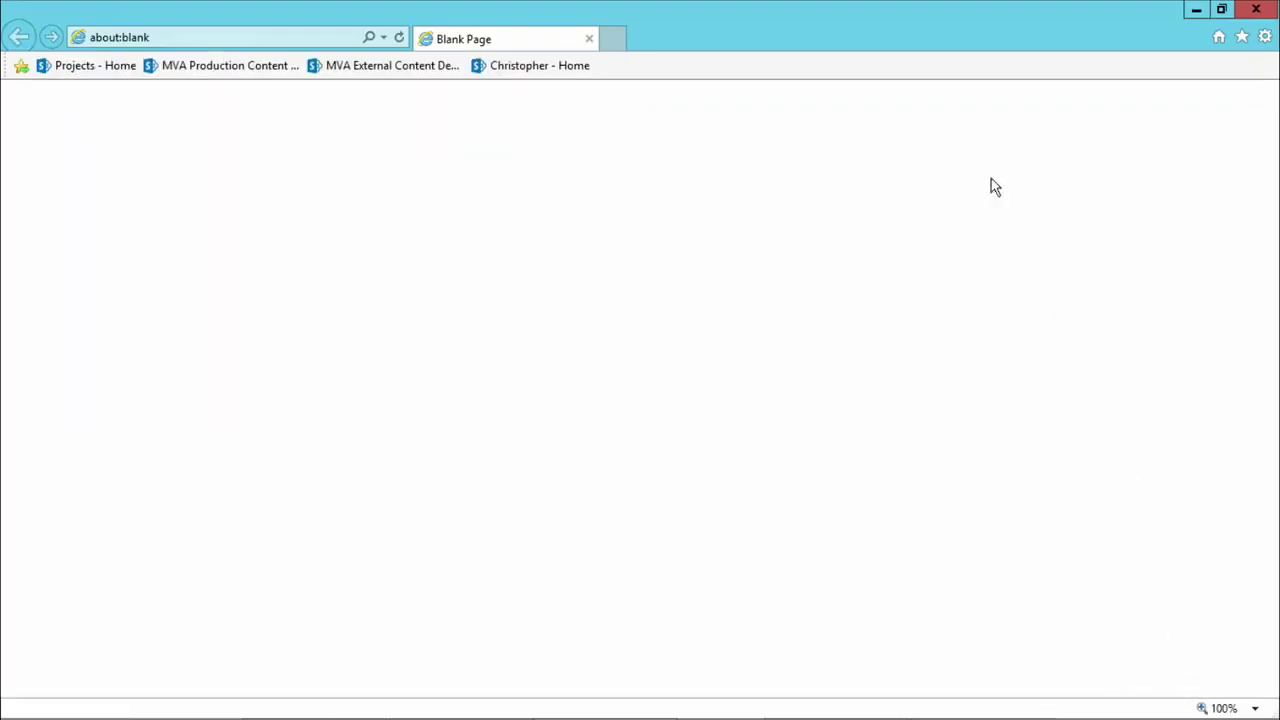
Go to bing.com and decline the Bing Rewards offer about earning Surface tablets for schools.
click(295, 32)
text(bing.cxom/)
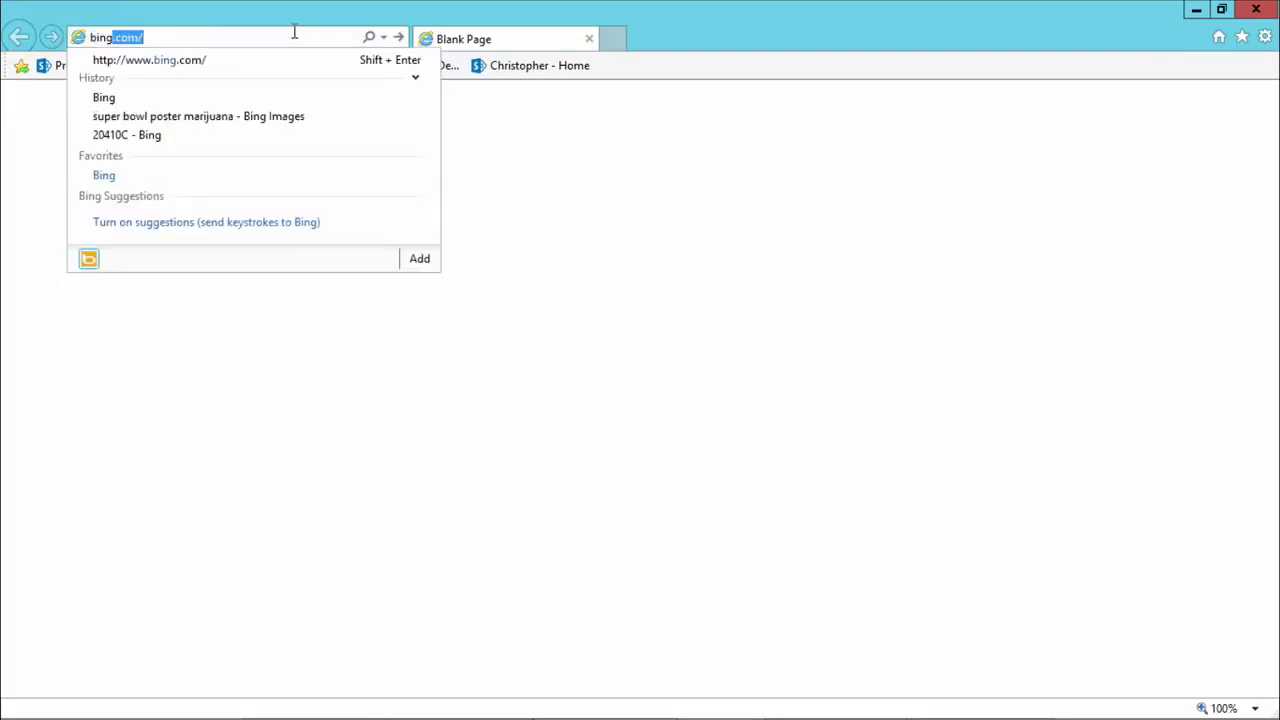
key(BackSpace)
key(BackSpace)
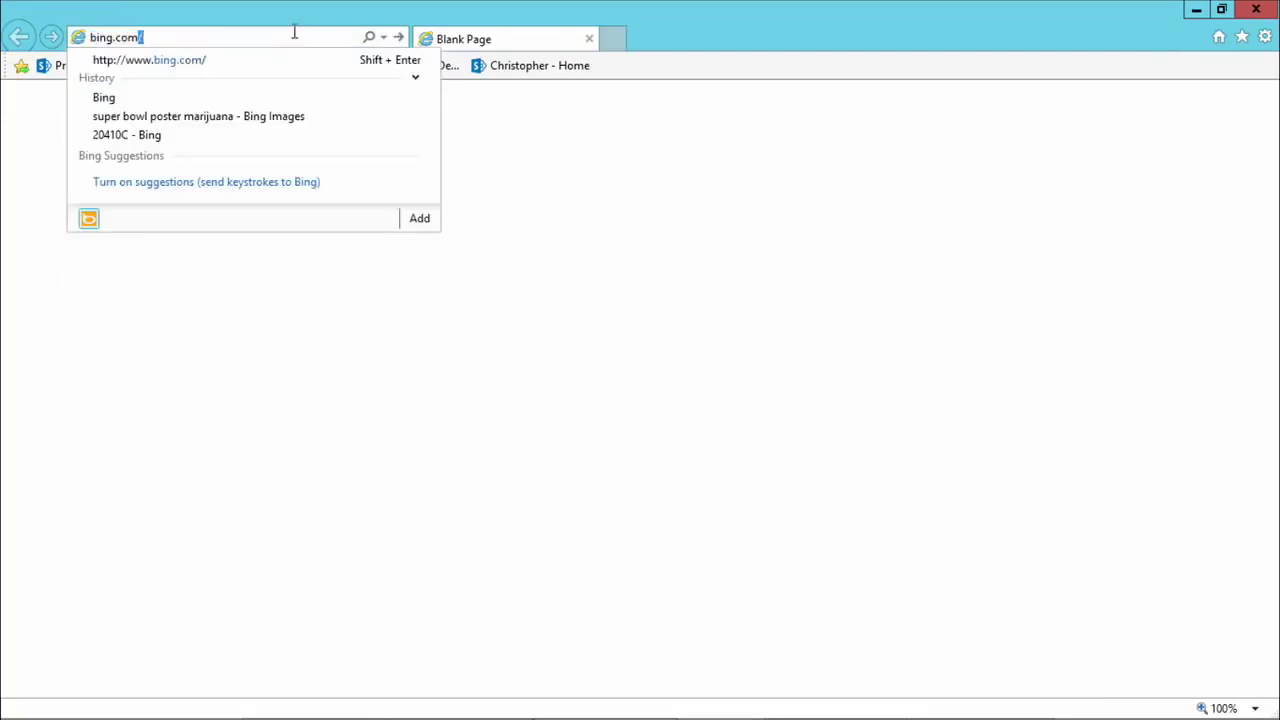
key(Return)
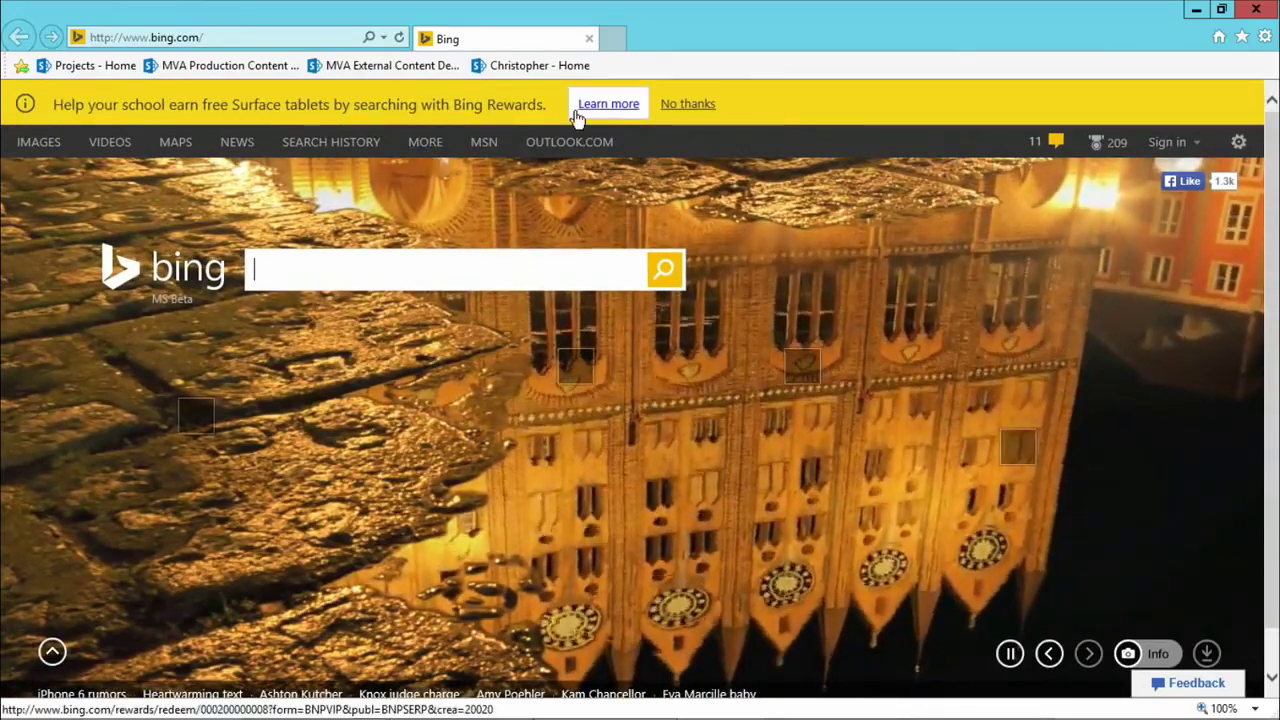
click(688, 104)
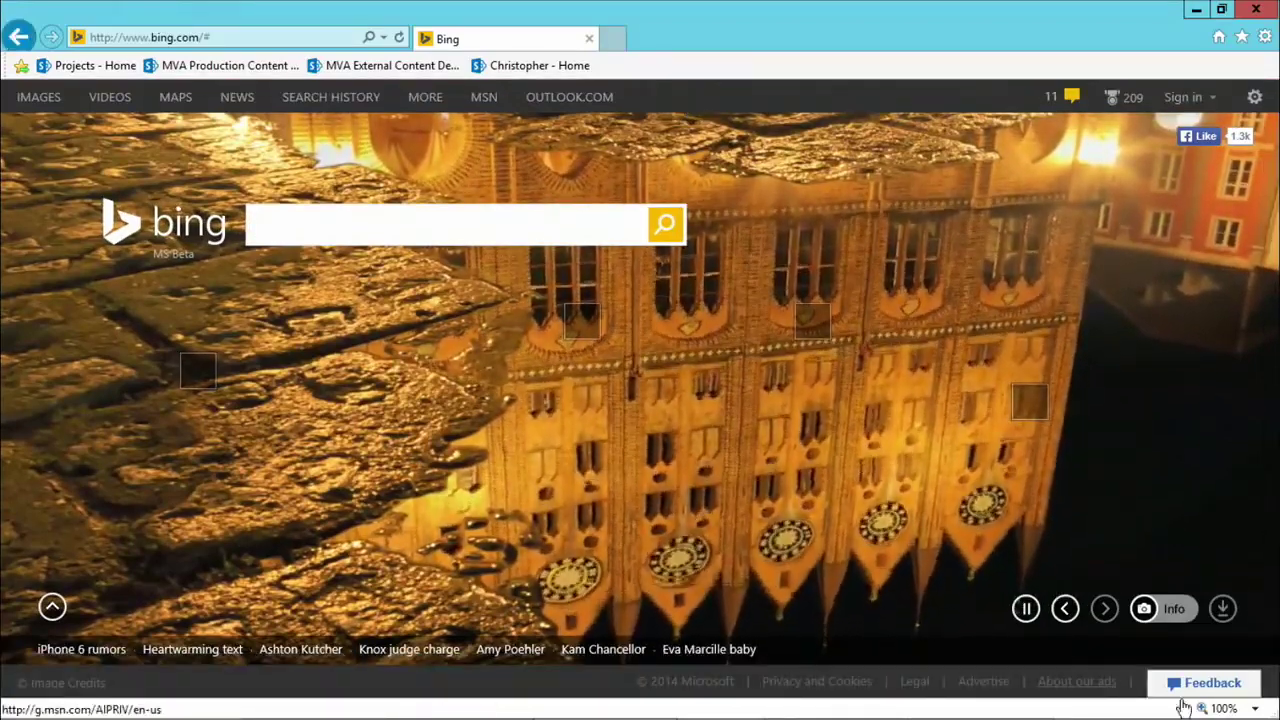
Display the available page zoom levels from the status bar.
click(1255, 709)
click(1255, 709)
click(1255, 709)
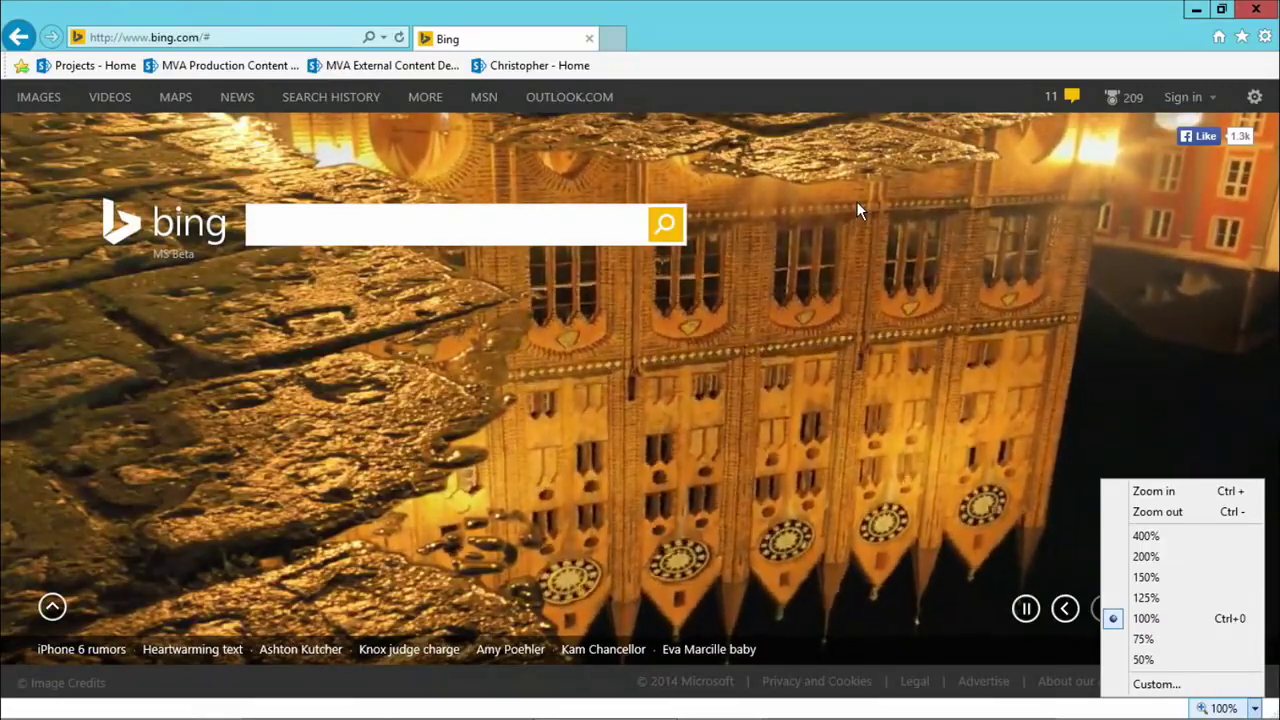
Open the browser's Internet options and move the dialog toward the middle of the page.
click(1265, 36)
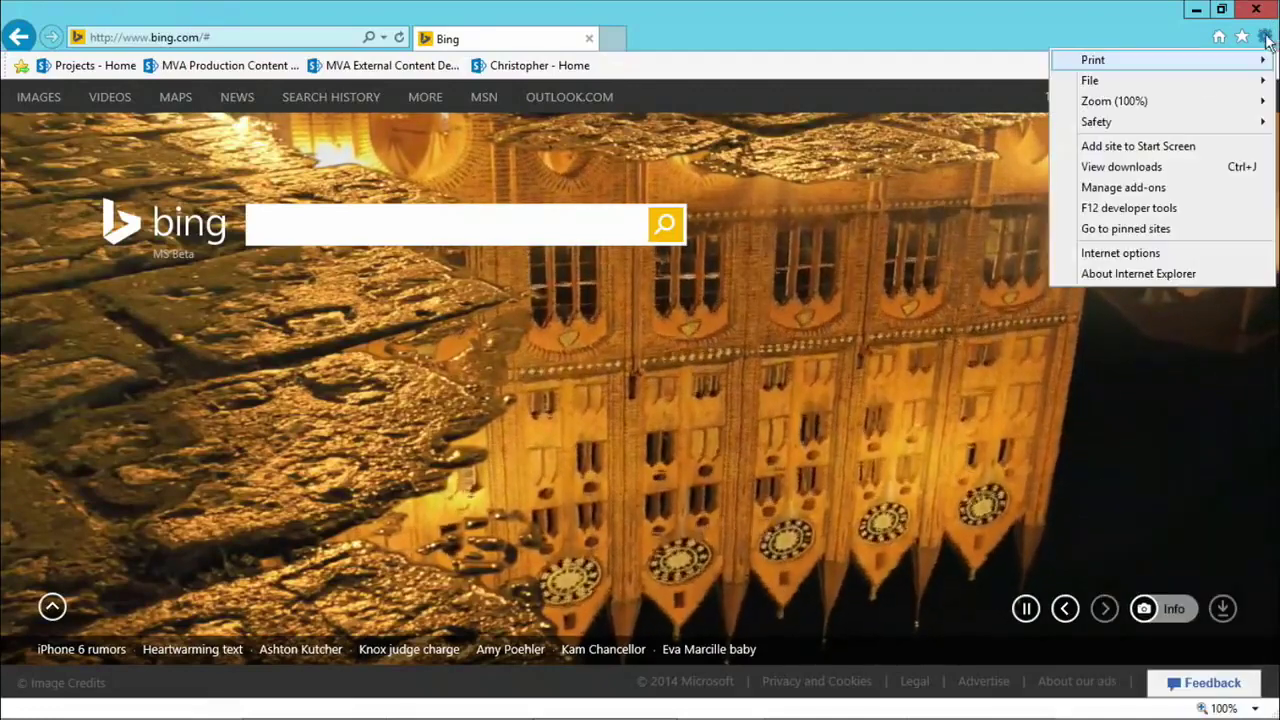
click(1120, 253)
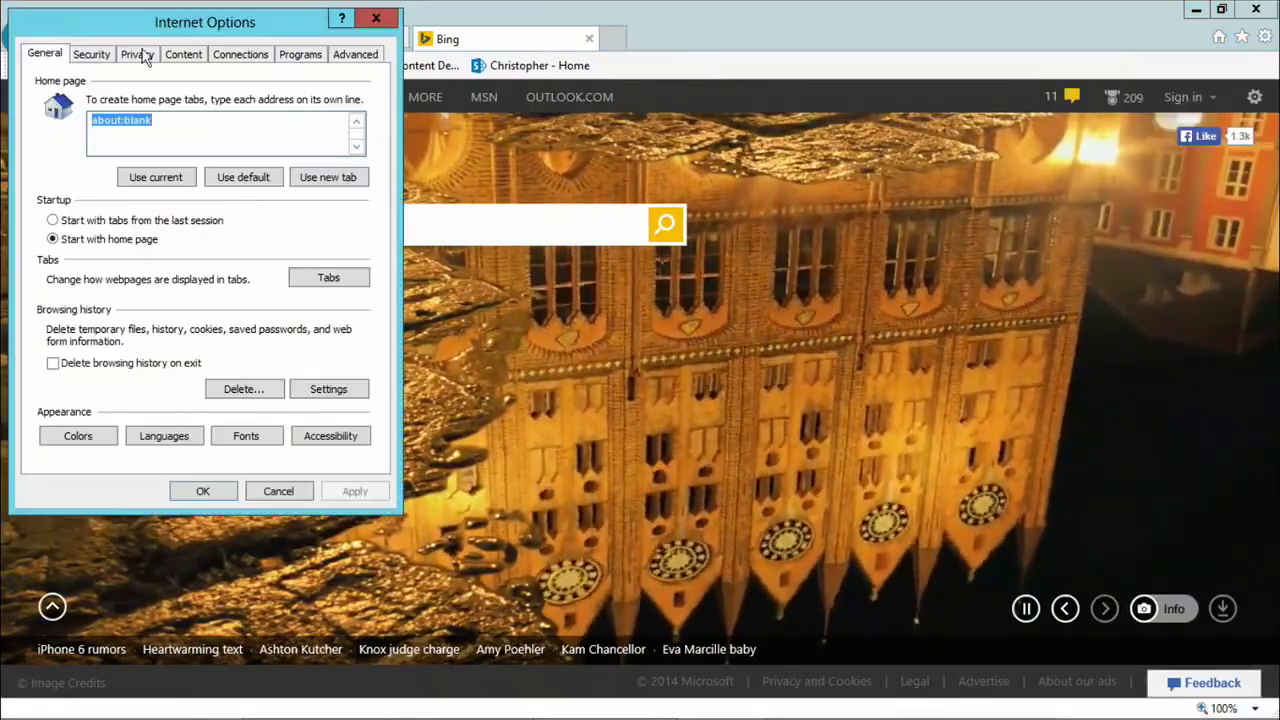
drag(153, 21, 576, 116)
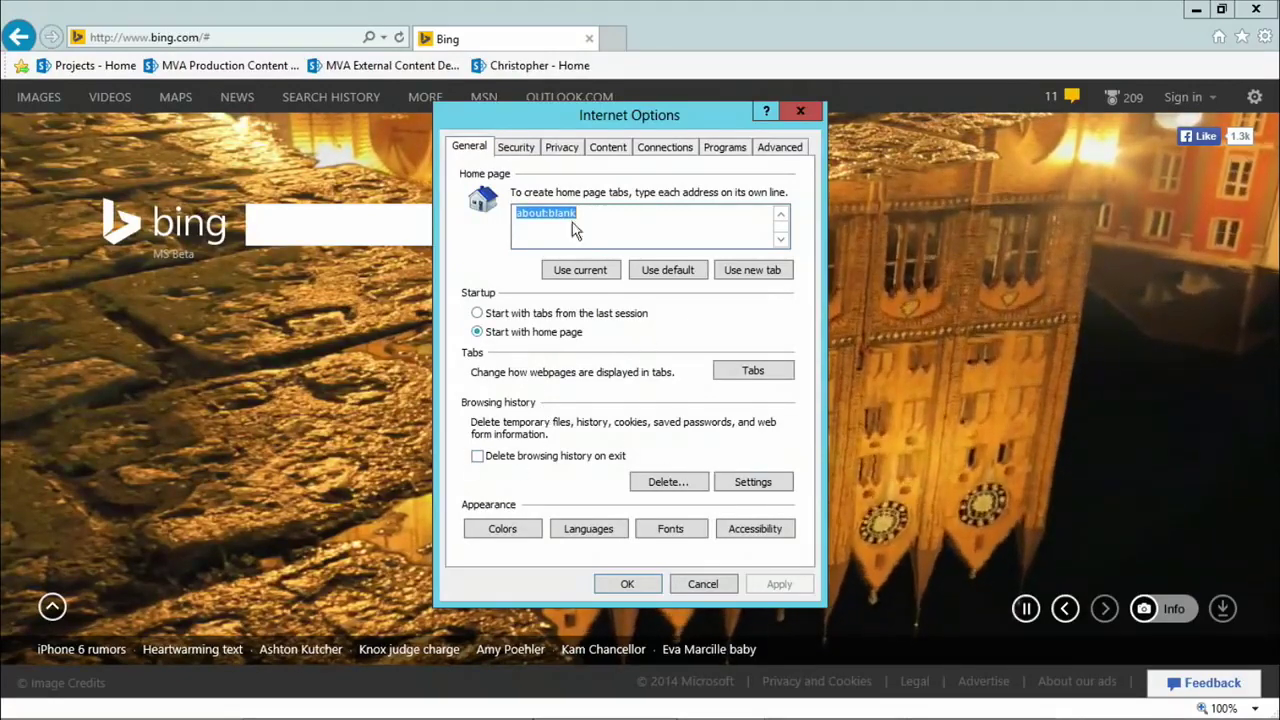
Review the security settings of the Local intranet, Trusted sites, Restricted sites and Internet zones.
click(516, 147)
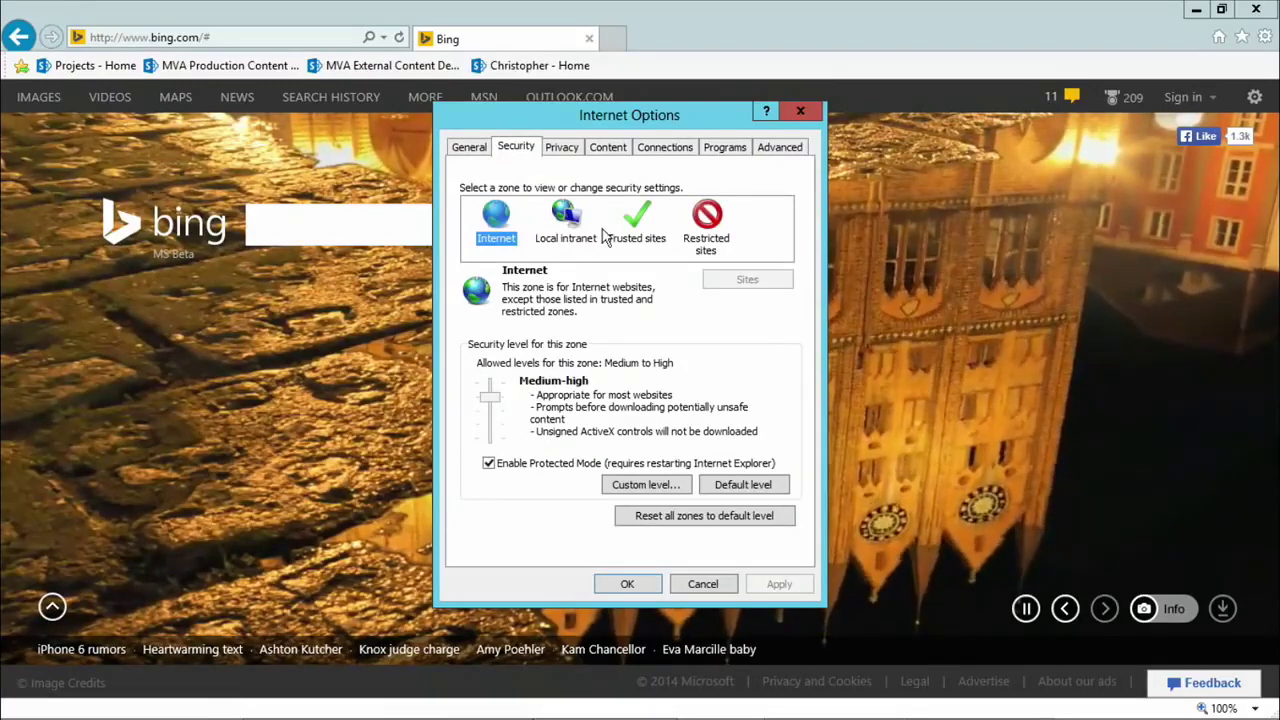
click(566, 222)
click(637, 222)
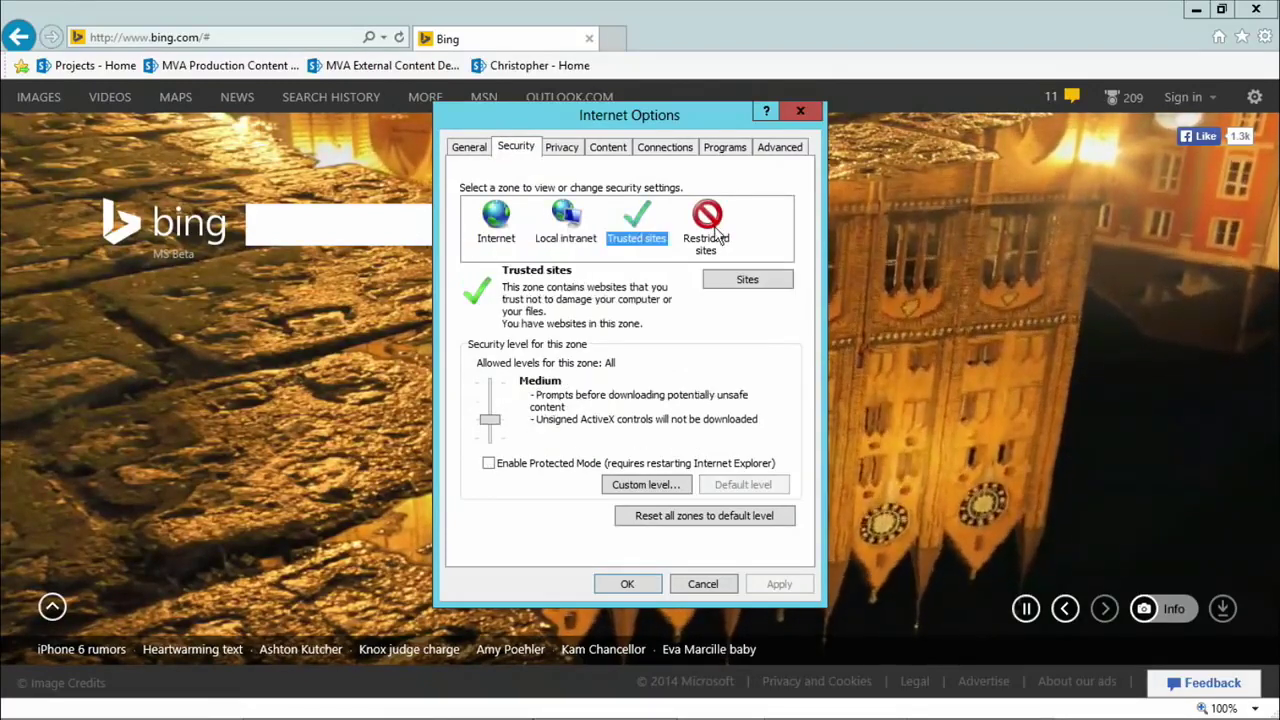
click(710, 228)
click(508, 239)
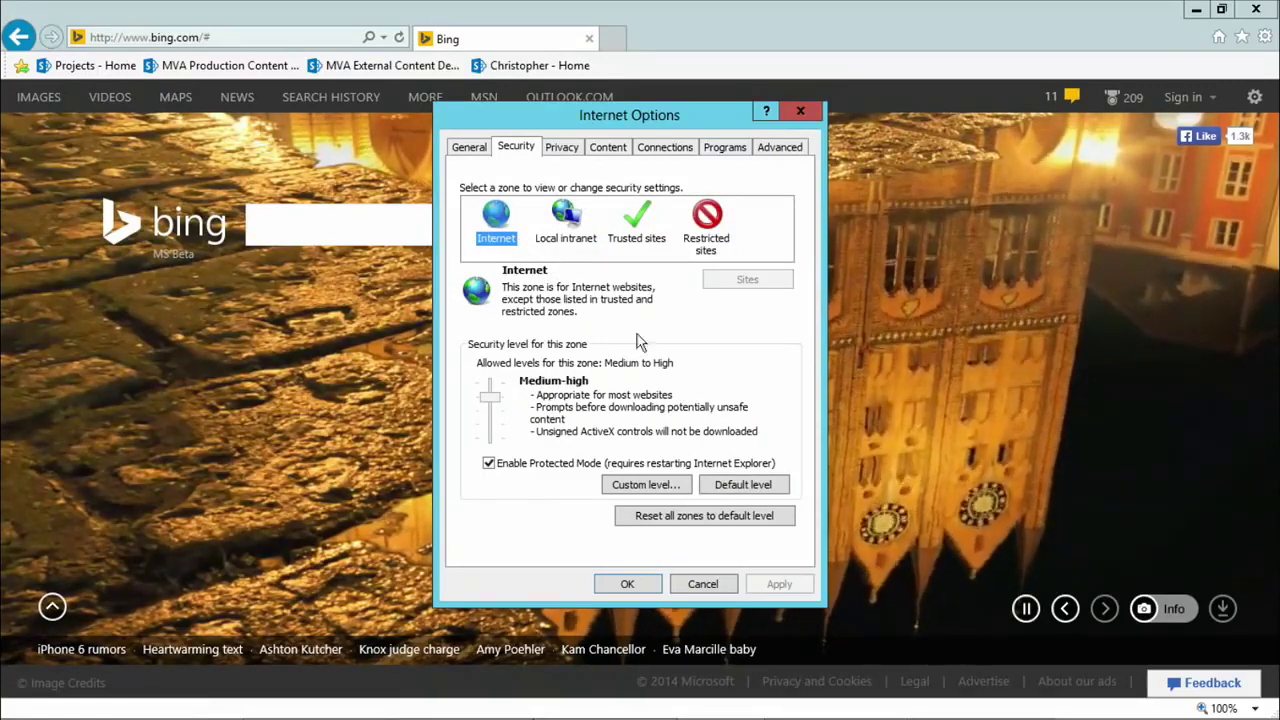
Look through the Internet zone's custom security settings without saving, and select the Local intranet zone.
click(645, 486)
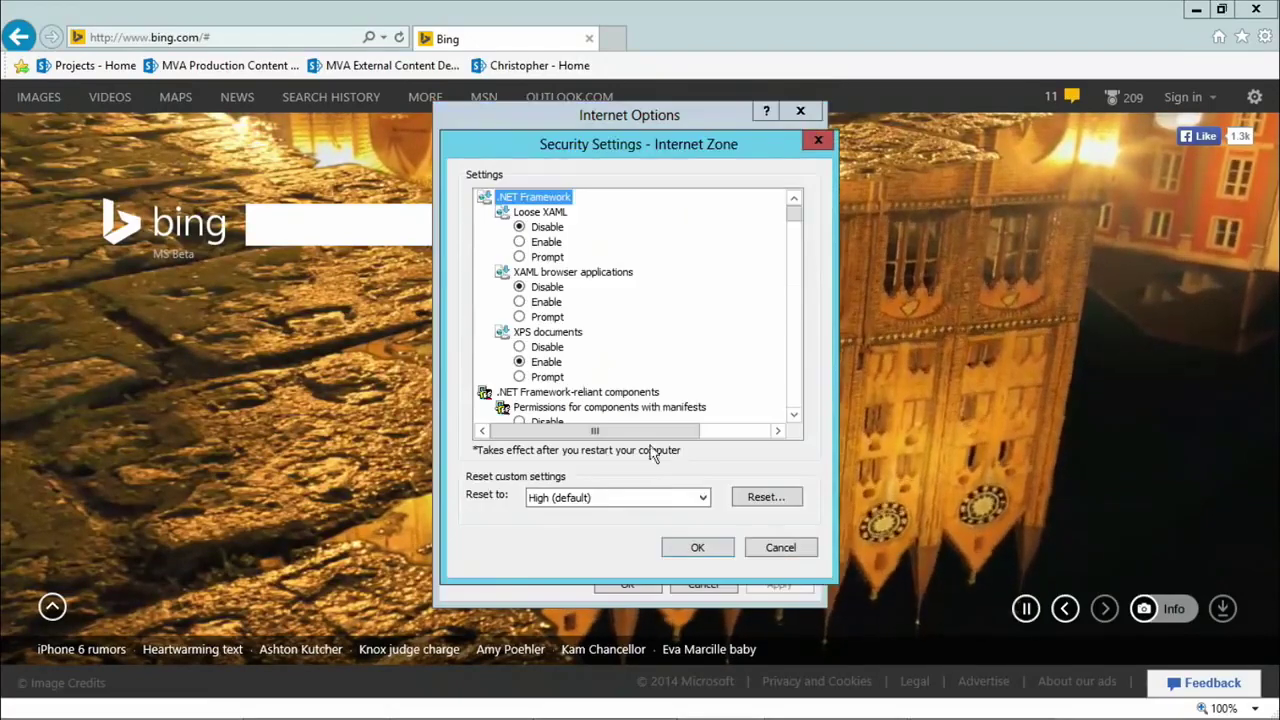
drag(794, 213, 806, 420)
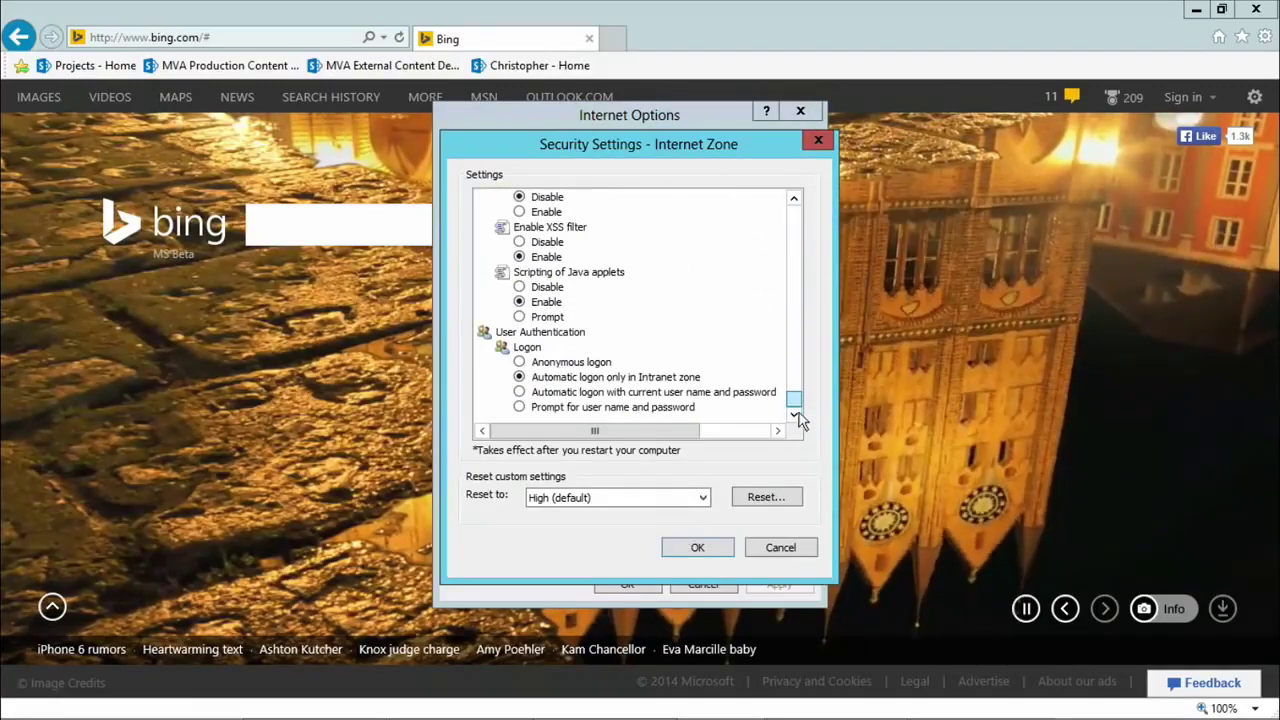
click(779, 546)
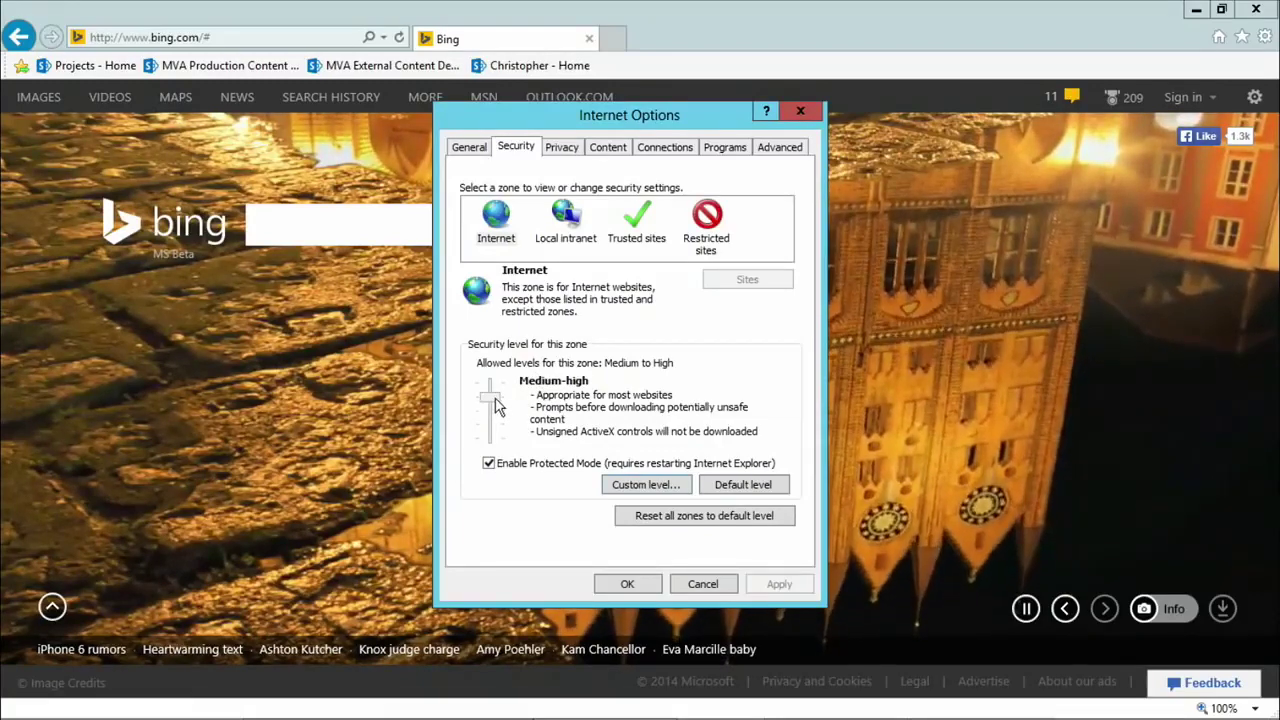
click(565, 222)
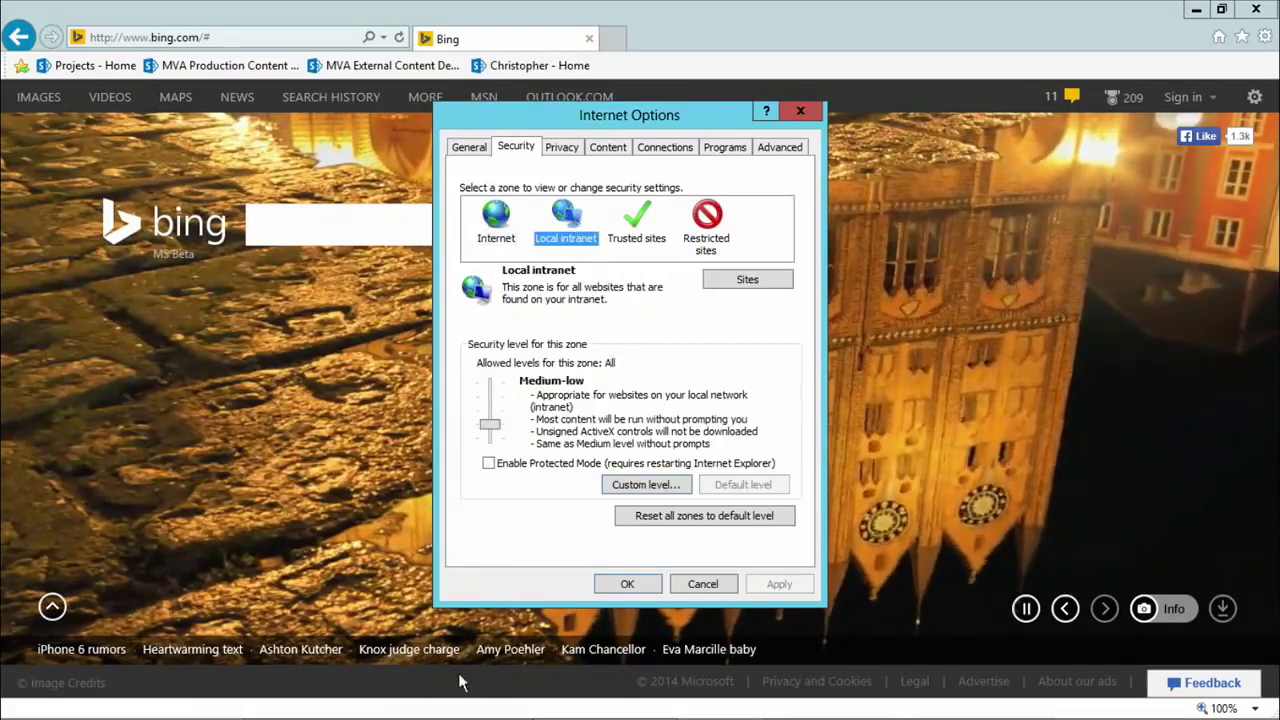
Switch to Internet Explorer in the other remote server session and go to localhost.
click(985, 703)
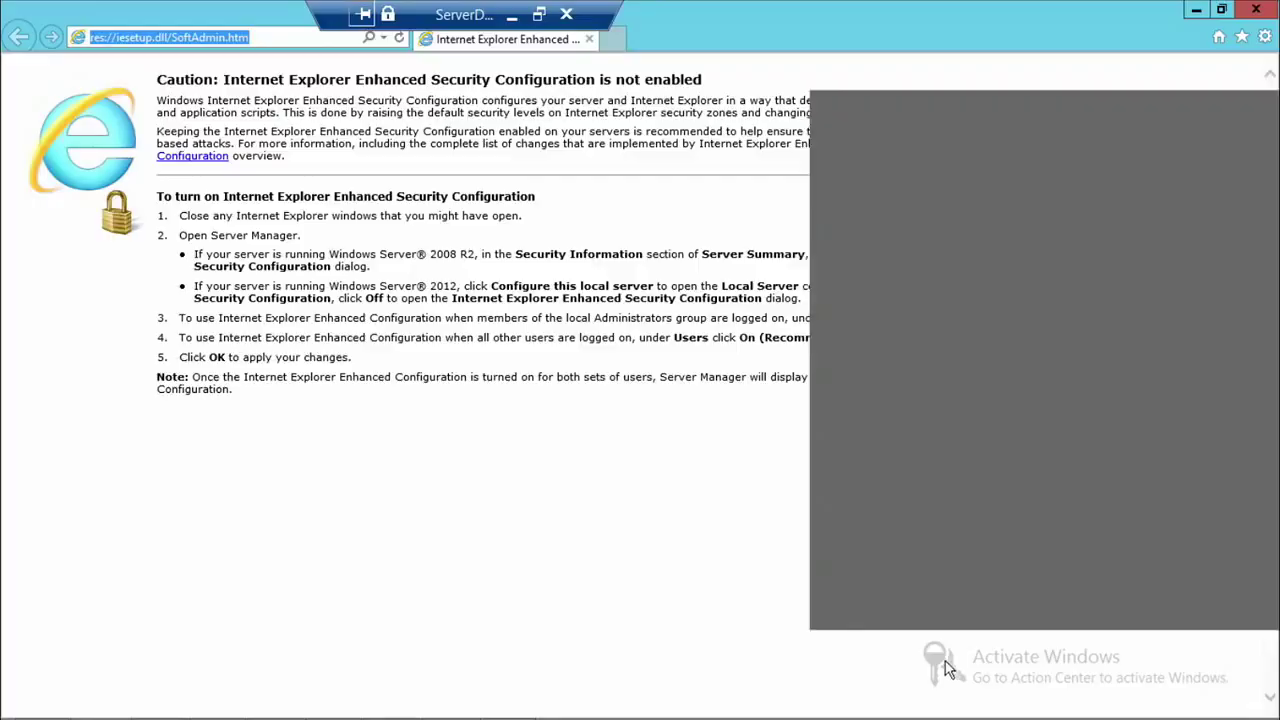
text(lolca)
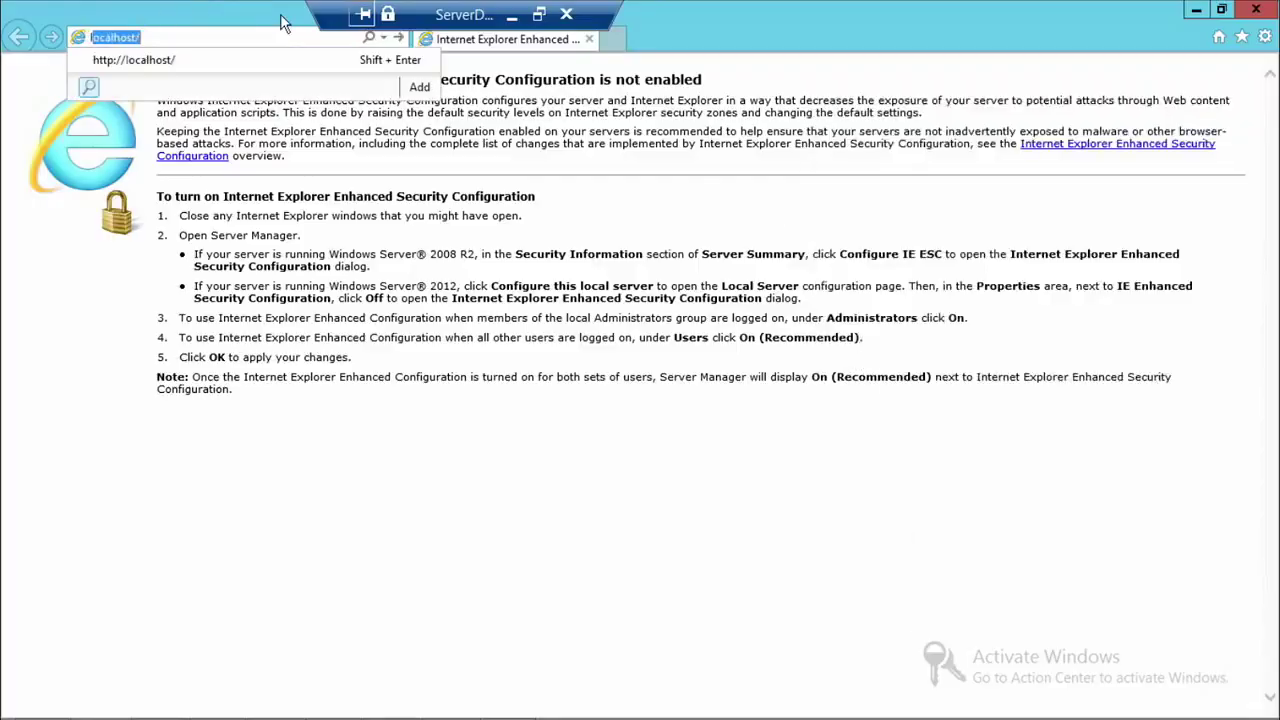
text(alhost)
key(Return)
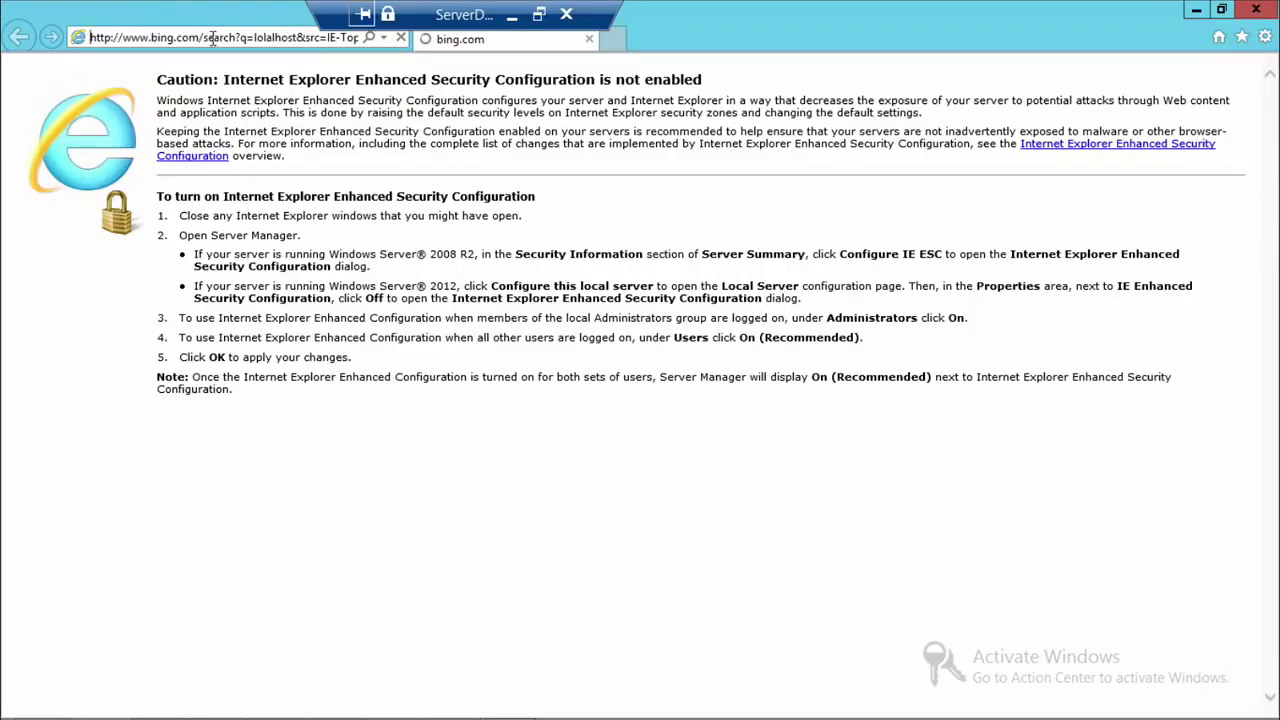
key(ctrl+a)
text(localhost)
key(Return)
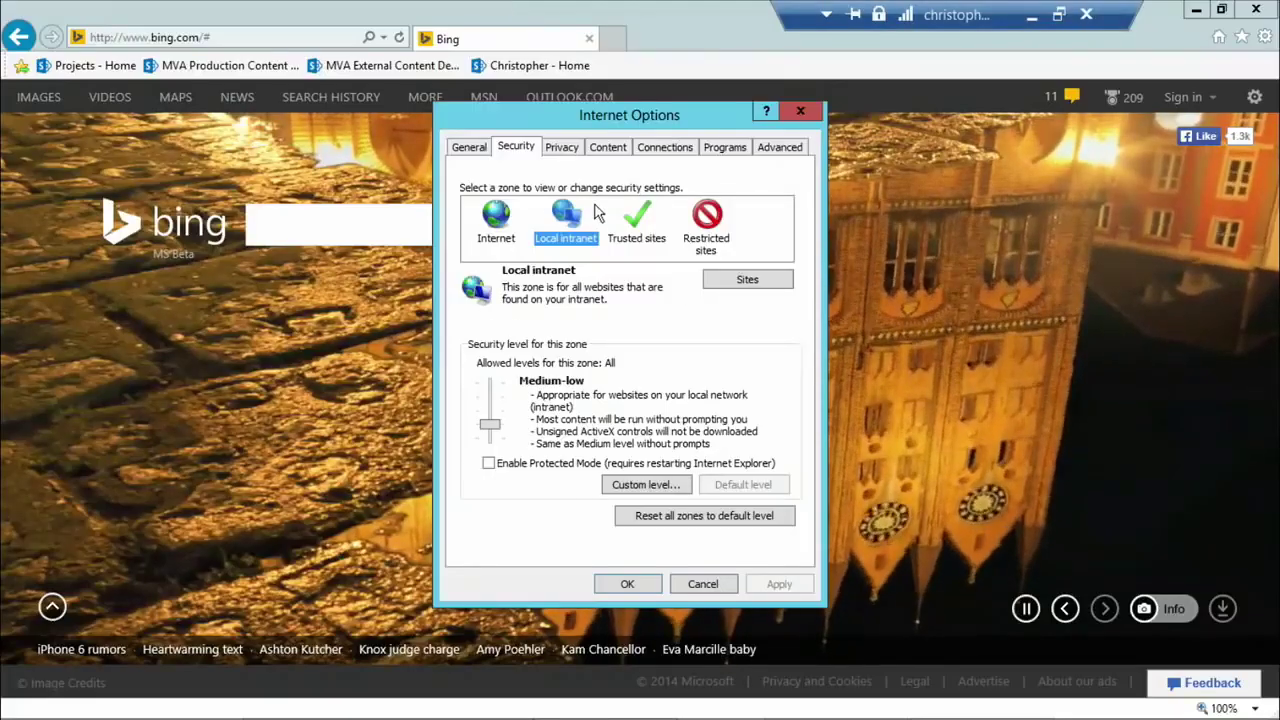
Compare the security levels of the Internet, Local intranet and Trusted sites zones.
click(505, 240)
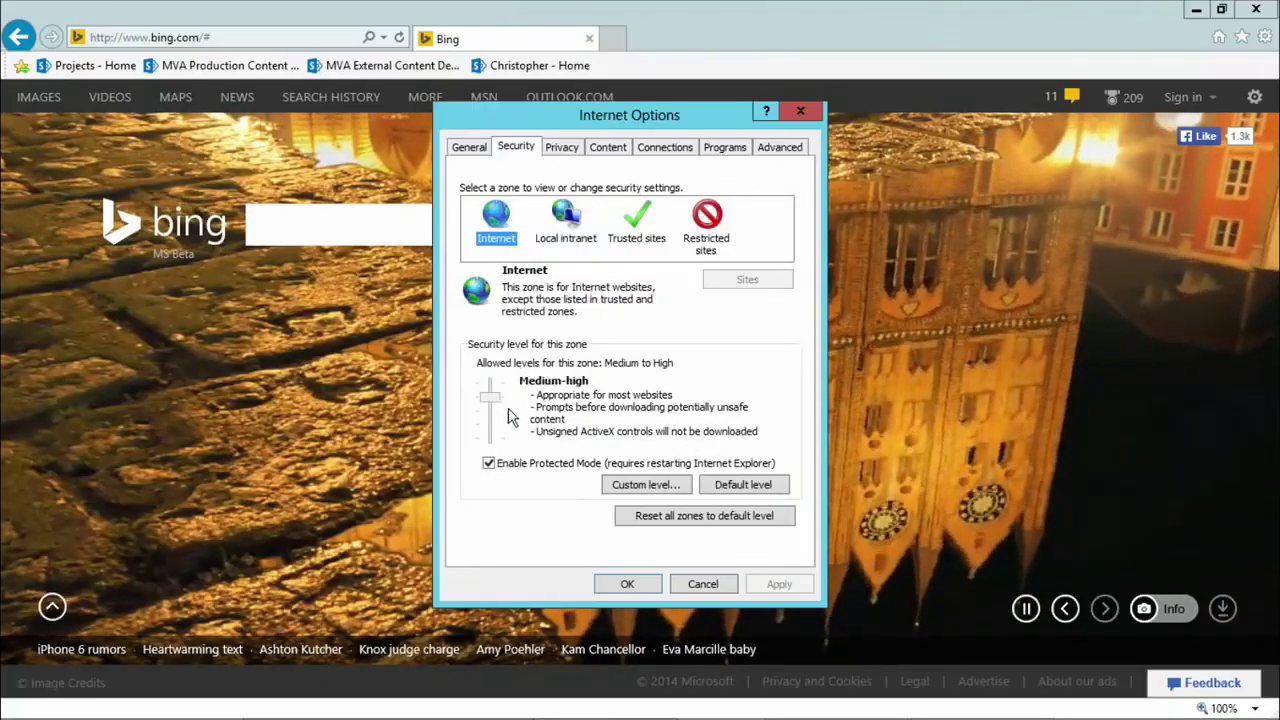
click(564, 238)
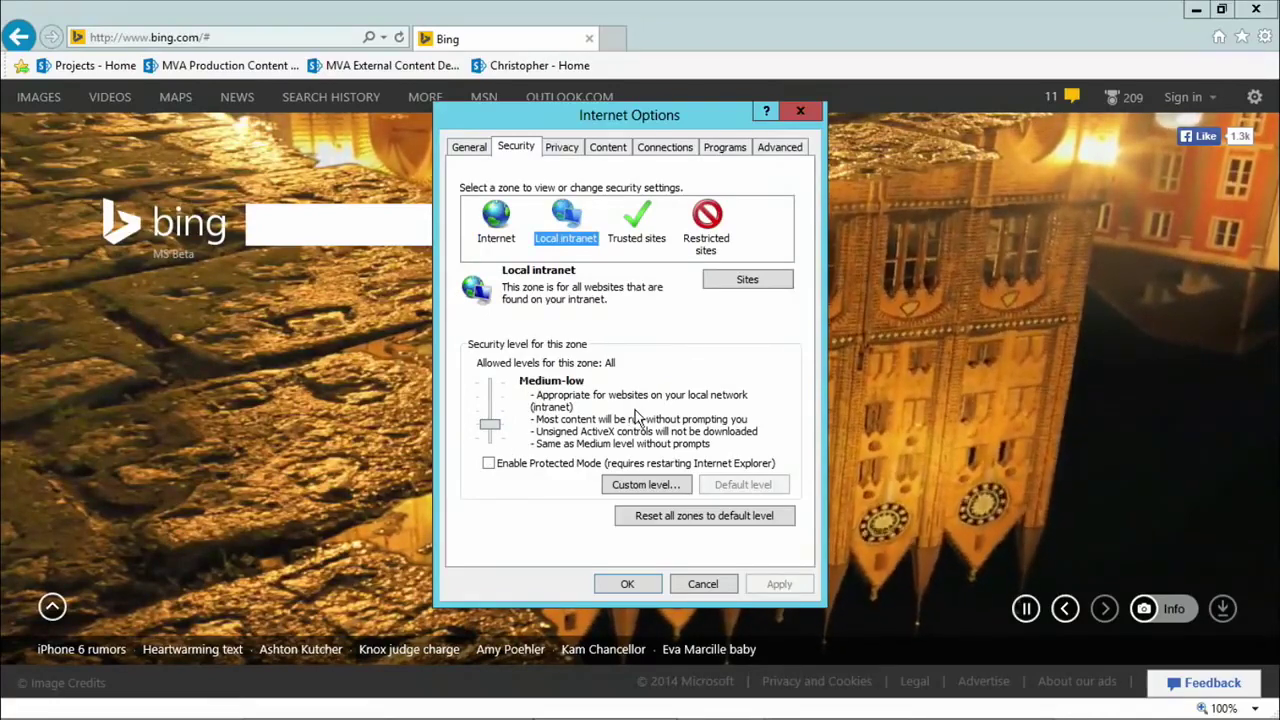
click(640, 222)
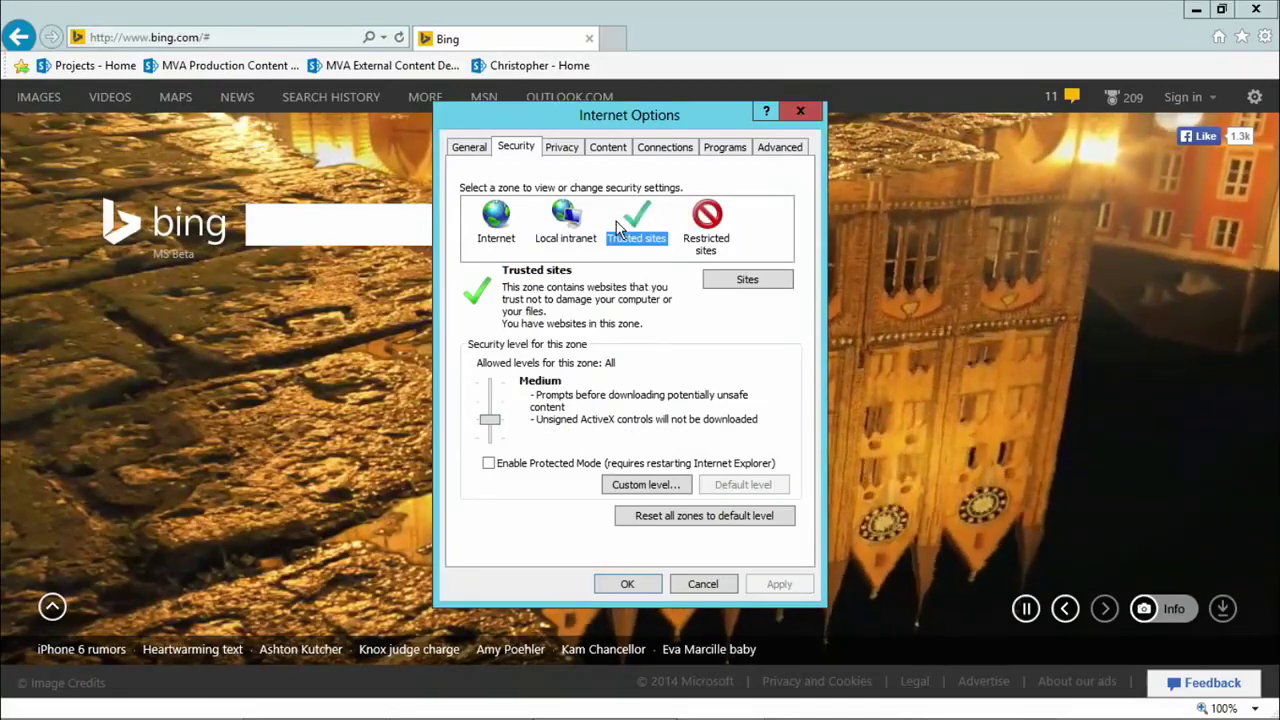
click(500, 220)
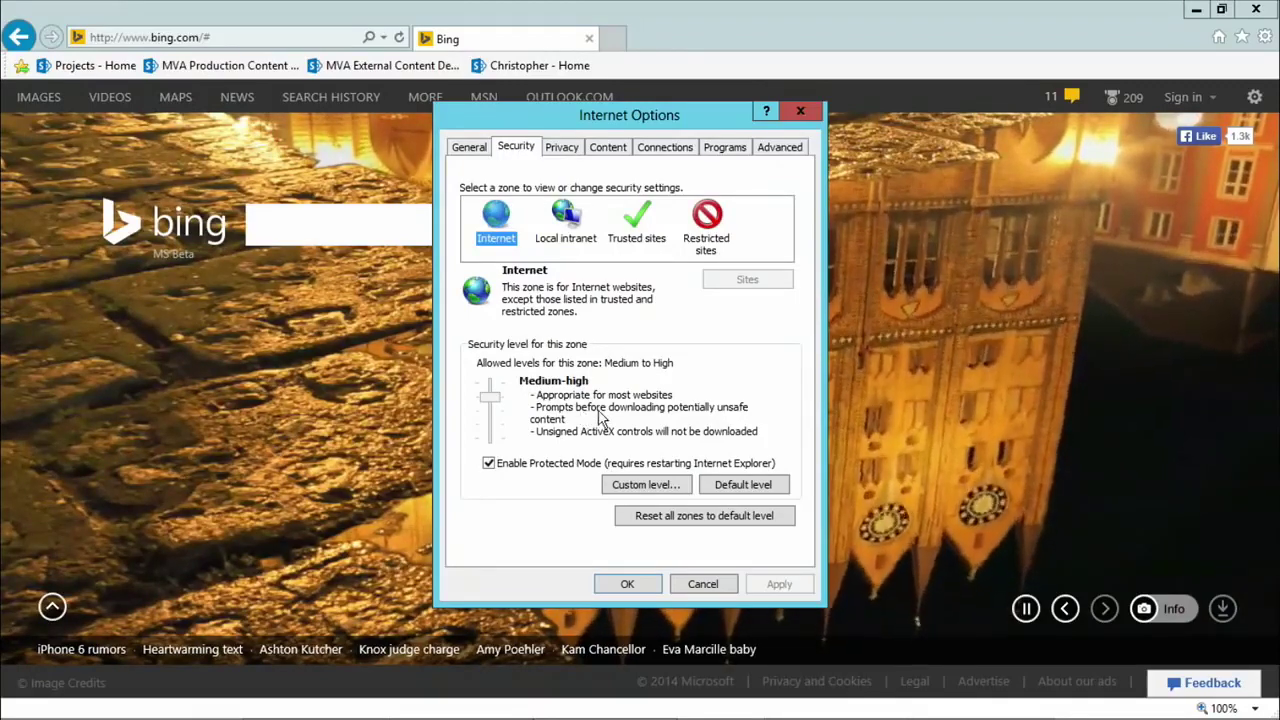
click(630, 218)
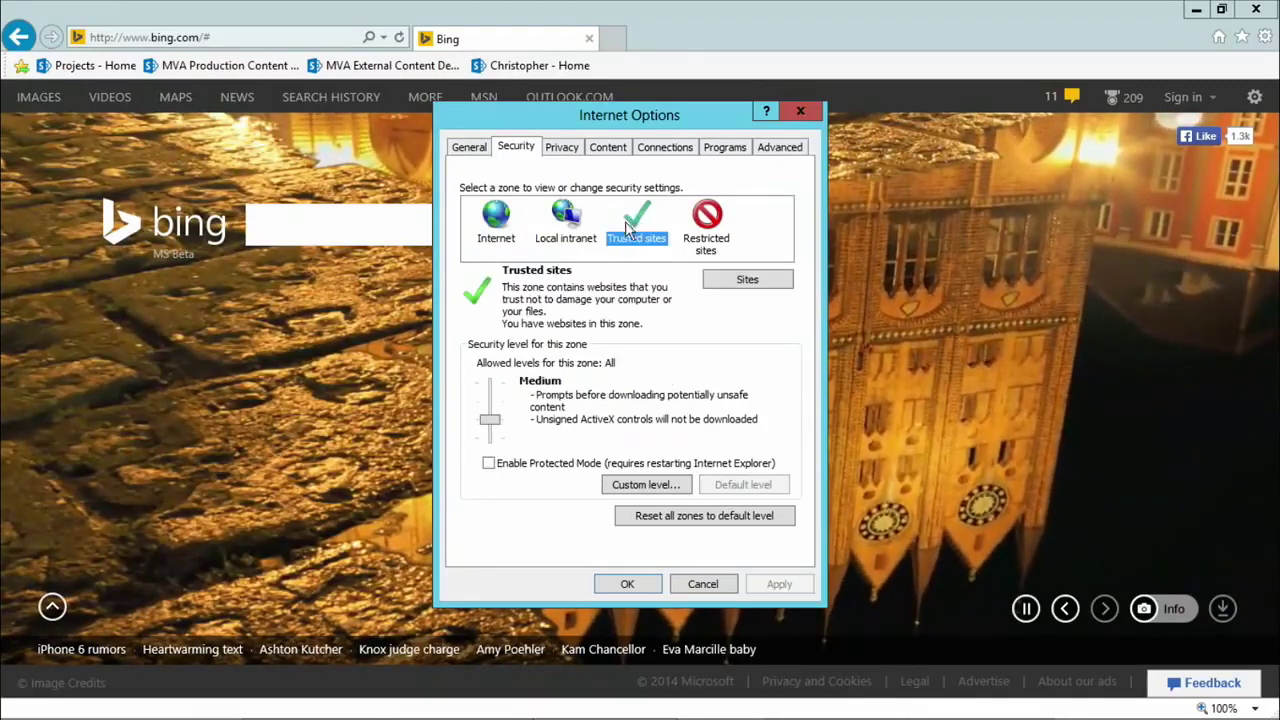
click(727, 280)
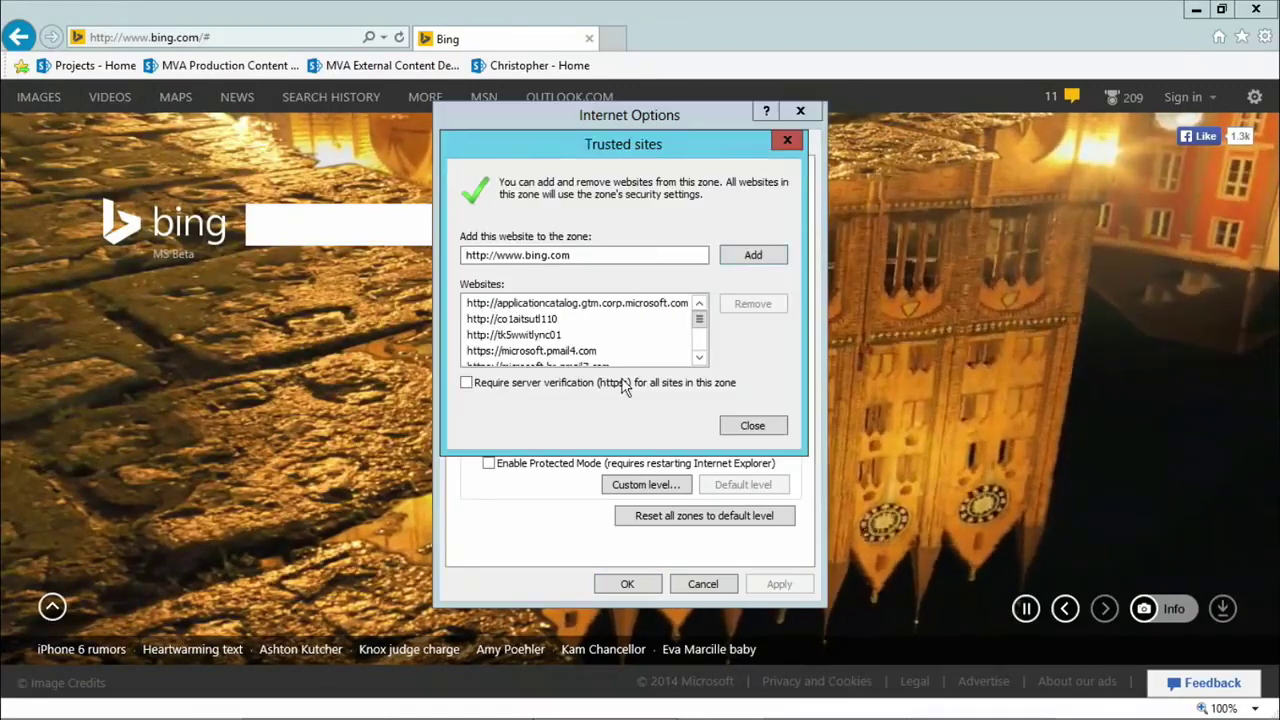
click(751, 255)
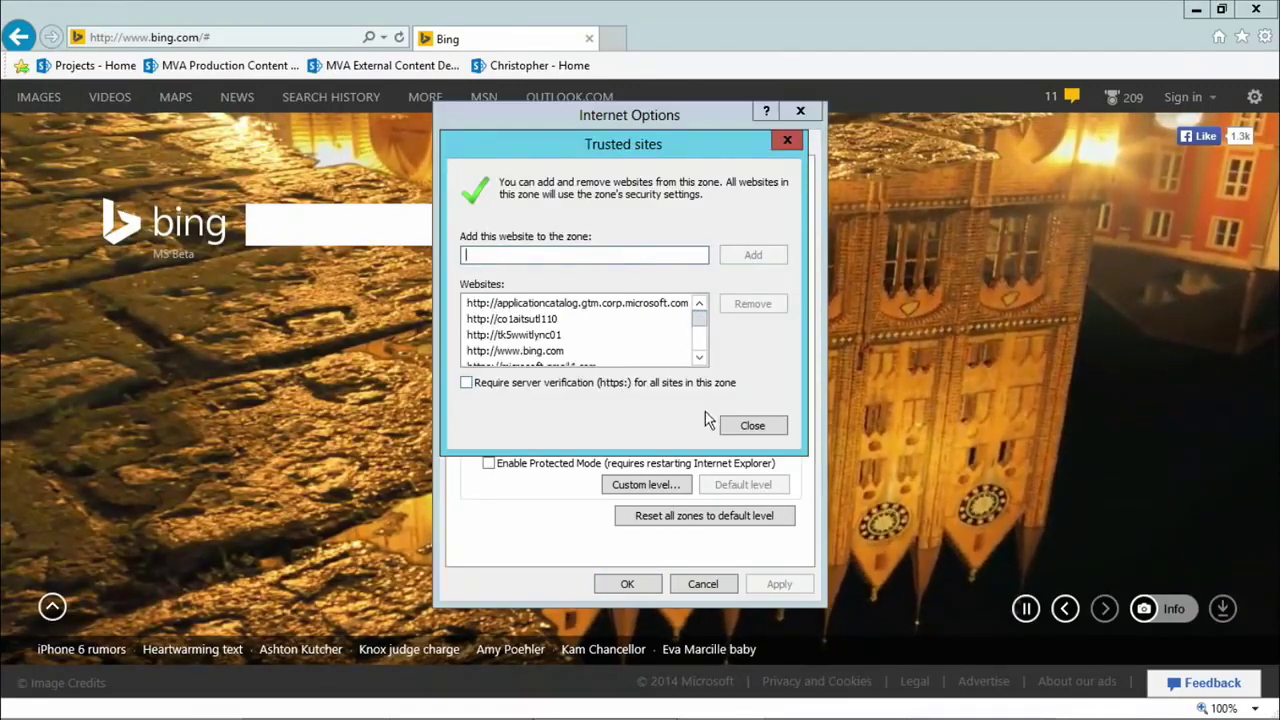
click(752, 426)
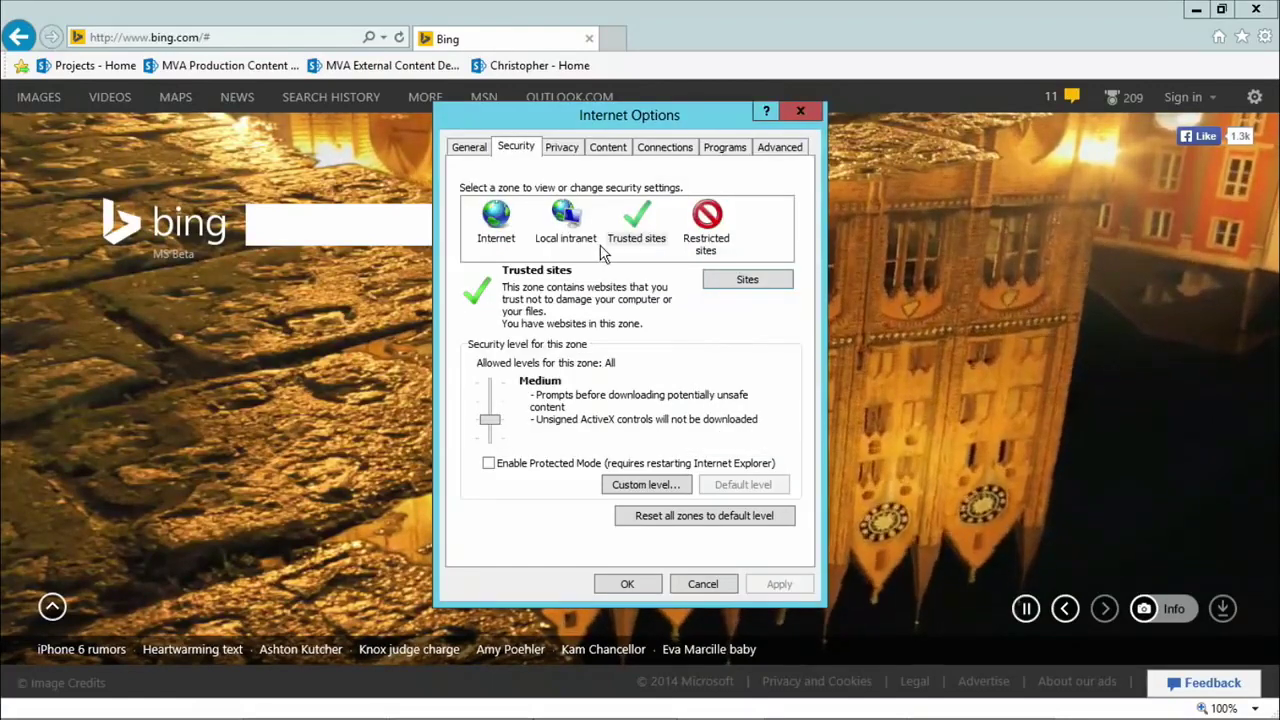
Check the default security levels of the Trusted sites, Internet and Local intranet zones again, ending on Trusted sites.
click(636, 222)
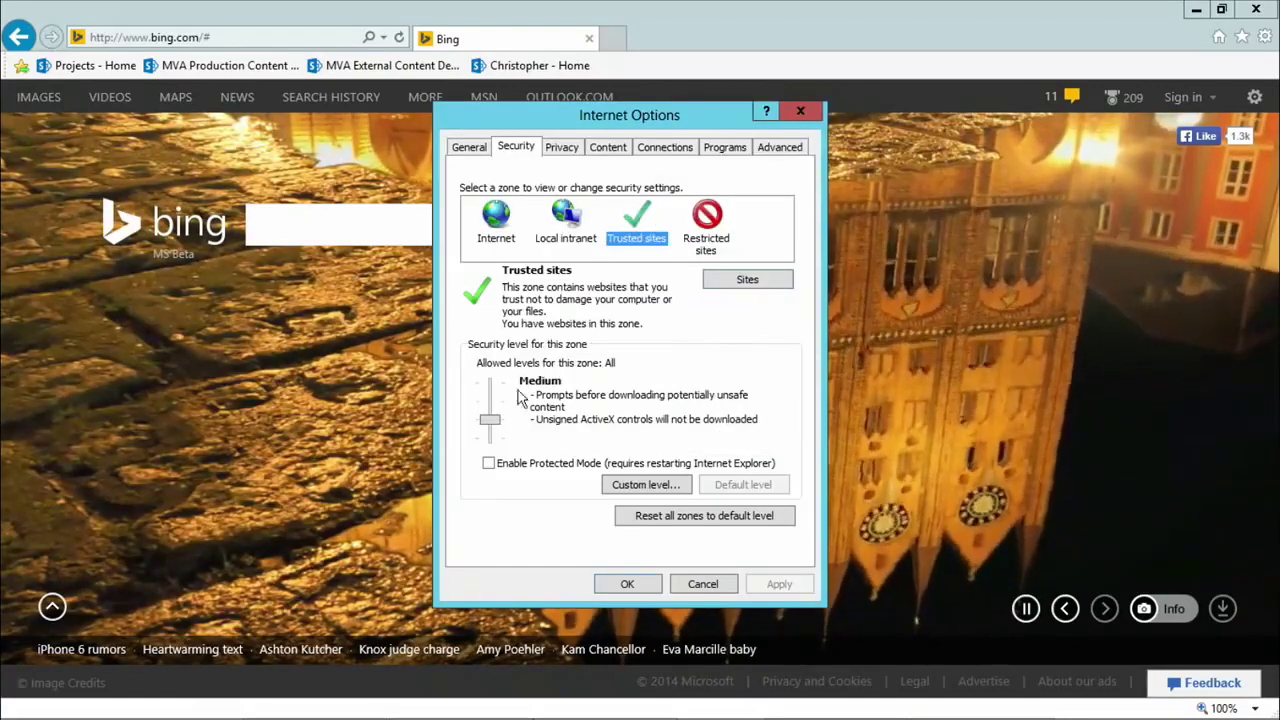
click(494, 232)
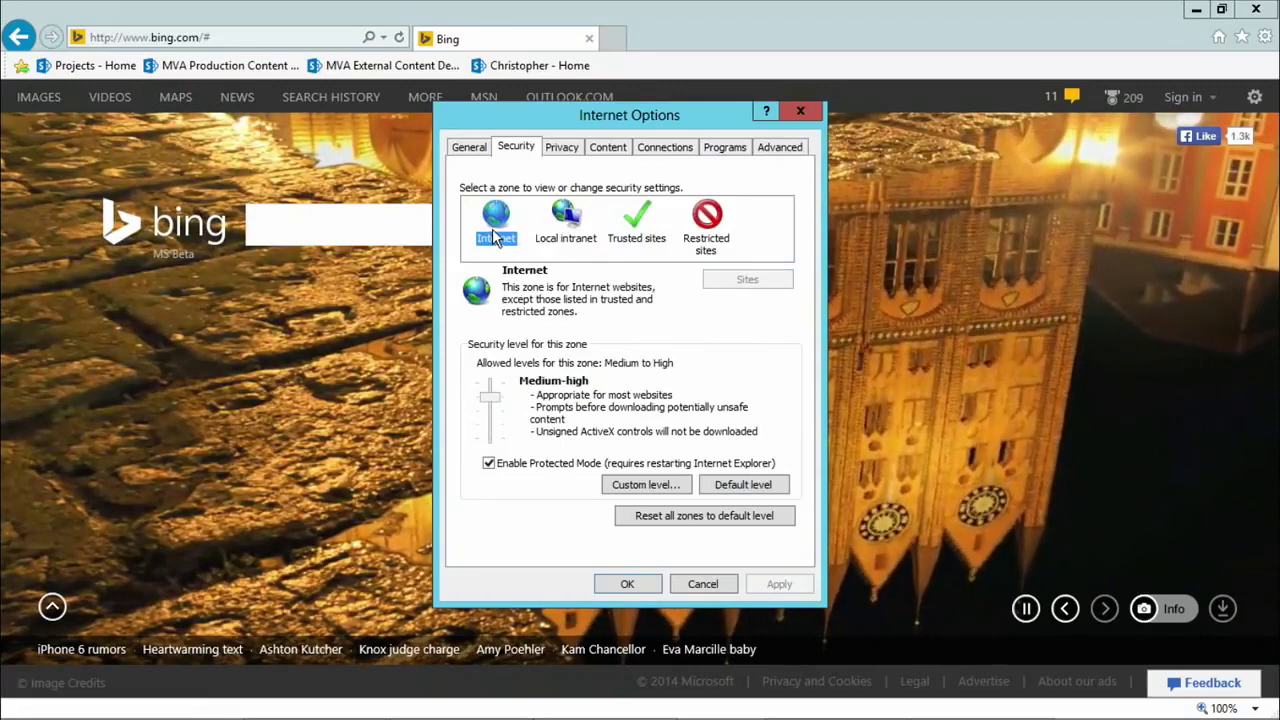
click(564, 224)
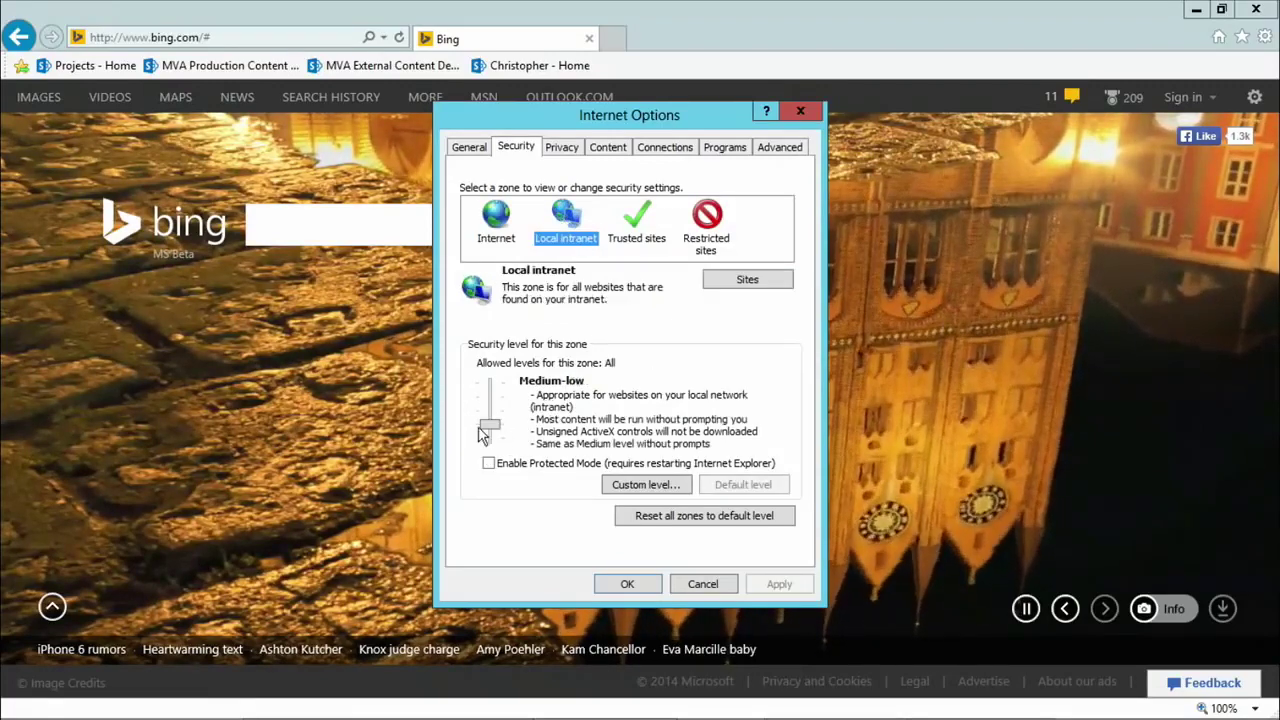
click(643, 222)
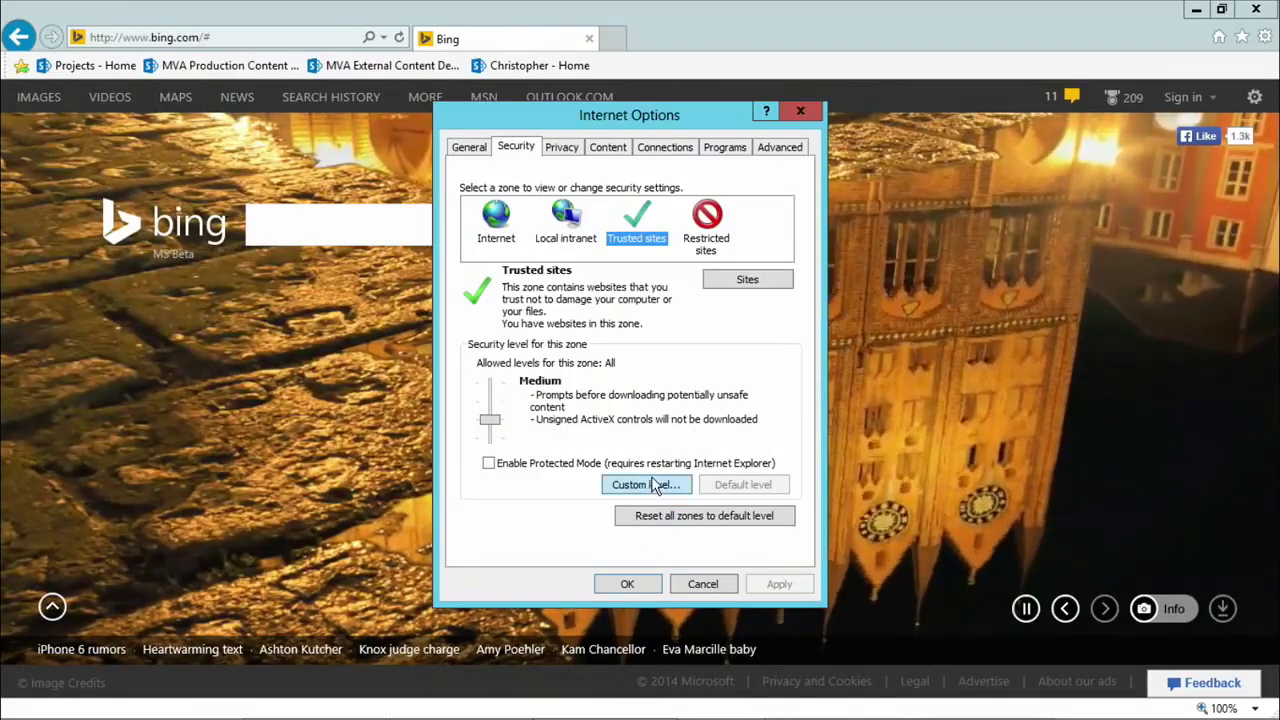
Compare the Internet, Local intranet, Trusted sites and Restricted sites zones, and check the Restricted sites website list before closing it.
click(494, 220)
click(565, 218)
click(636, 226)
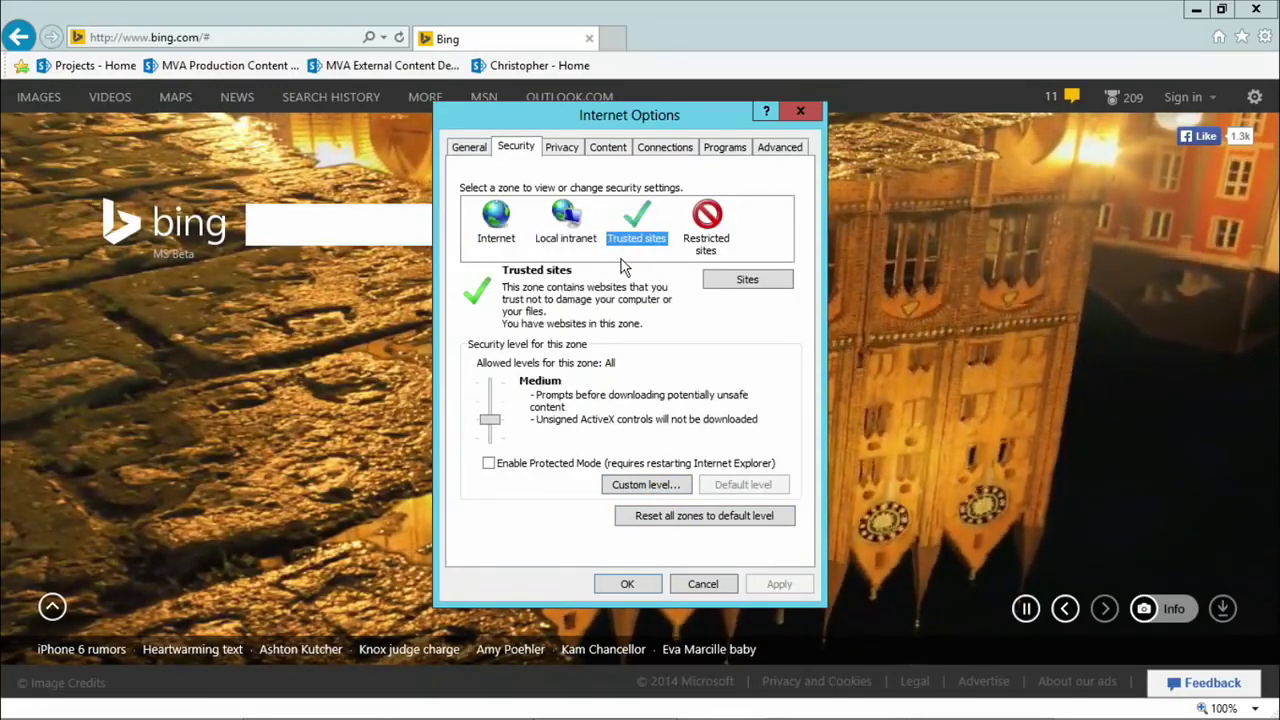
click(705, 230)
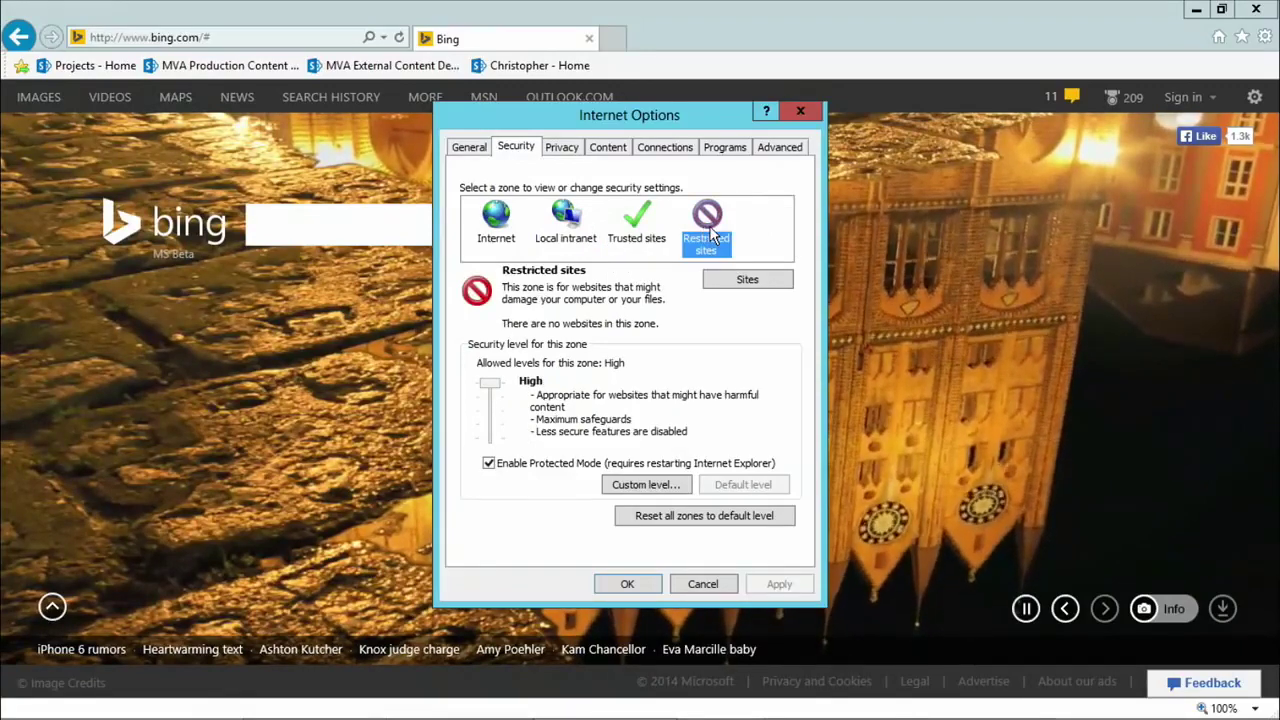
click(745, 281)
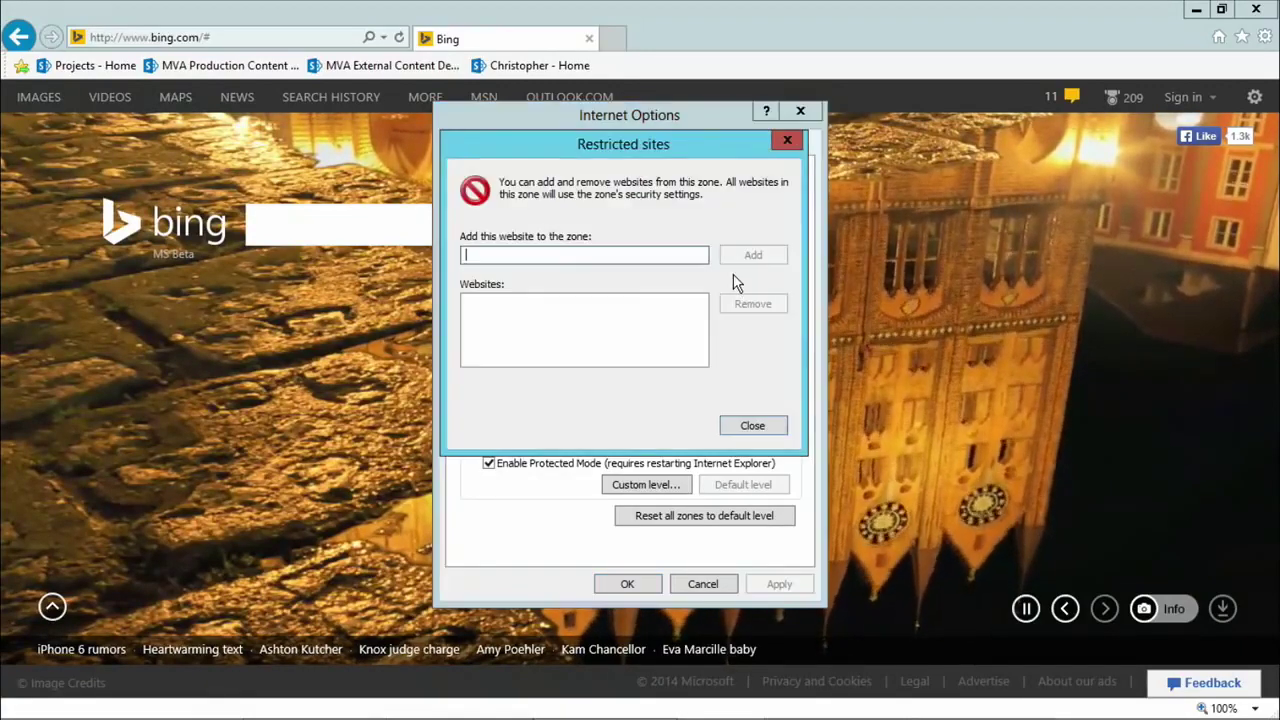
click(752, 426)
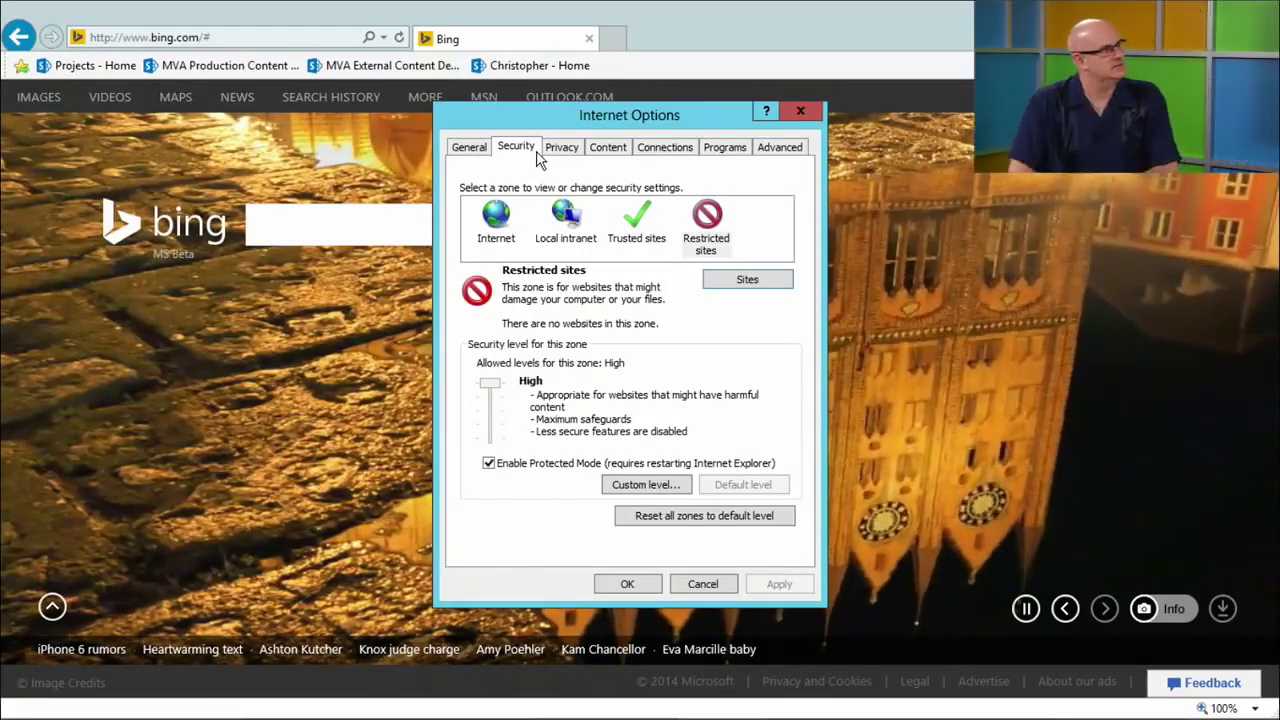
Review which kinds of browsing history can be deleted in the general options, and close the deletion dialog without deleting anything.
click(470, 146)
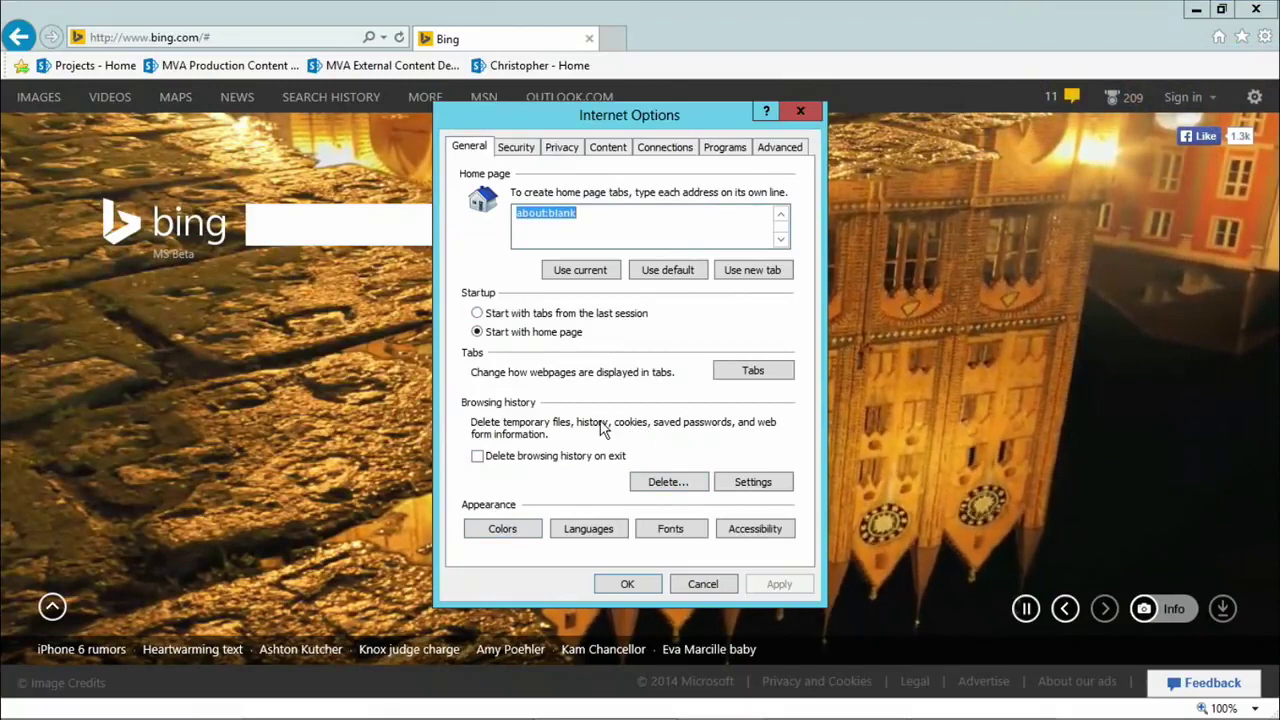
click(666, 484)
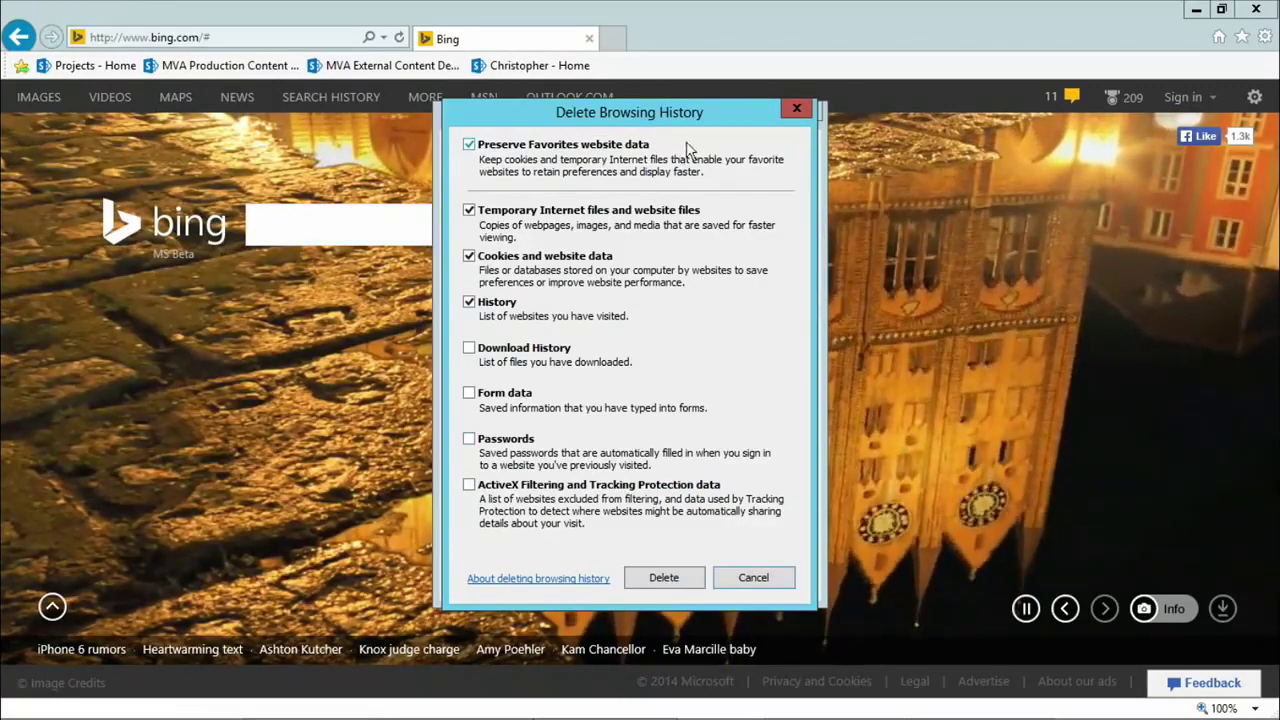
click(797, 108)
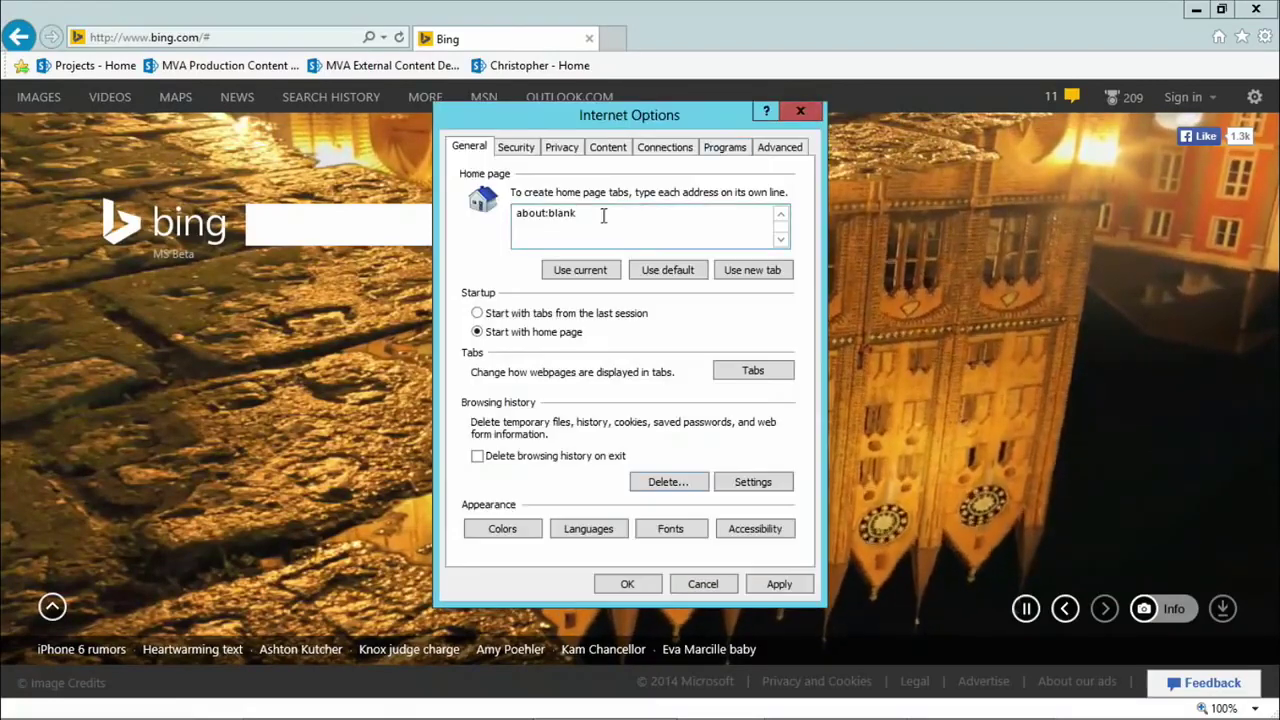
Review the cookie, Pop-up Blocker and InPrivate privacy settings, and close Internet Options.
click(516, 147)
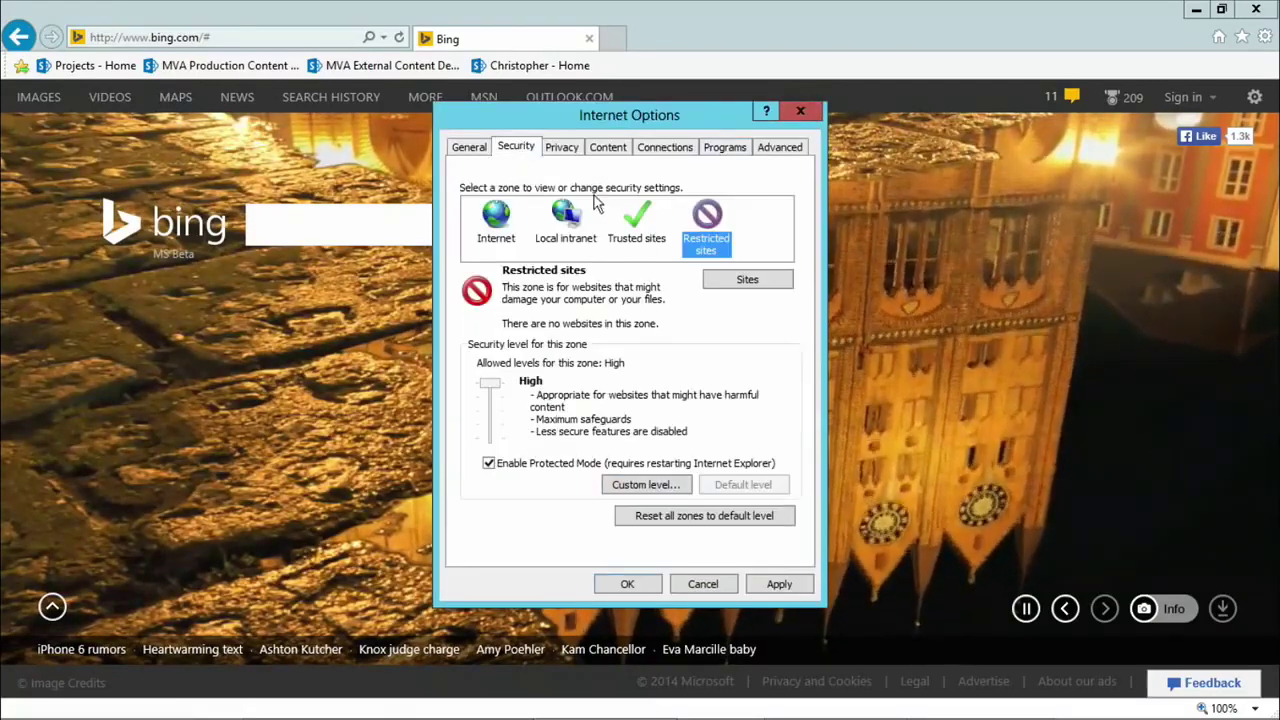
click(562, 148)
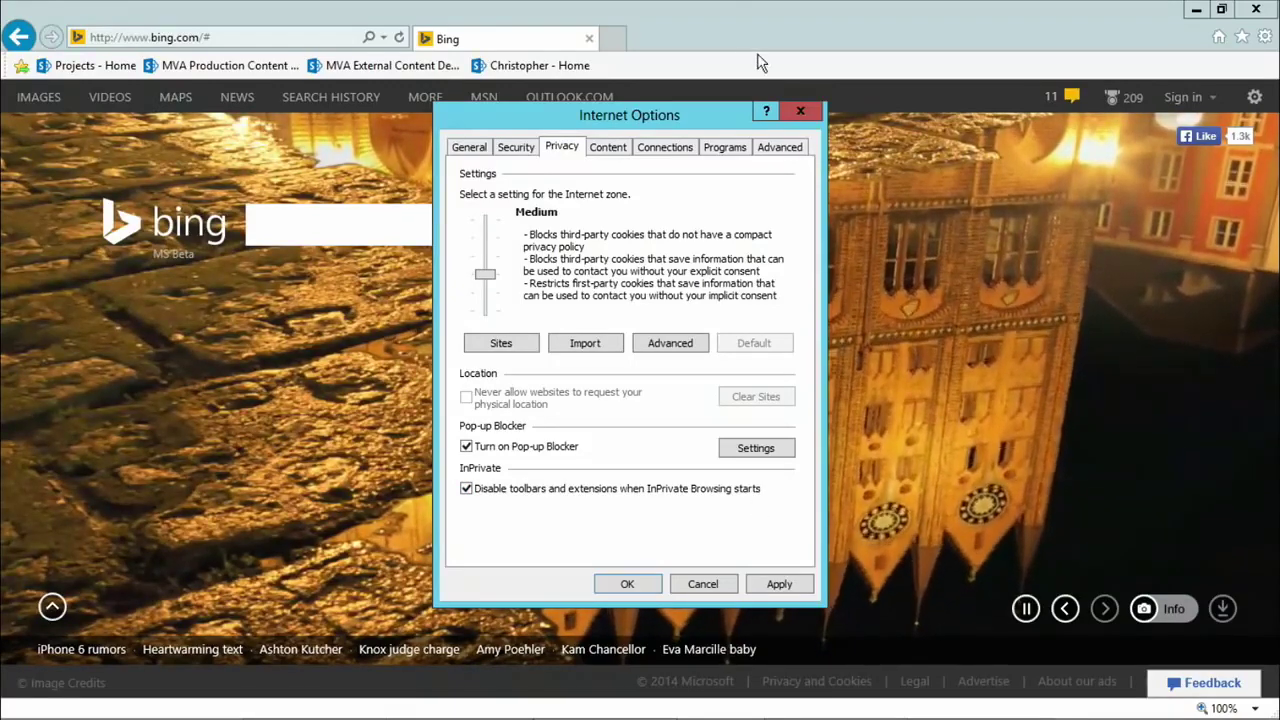
click(800, 108)
Open an InPrivate Browsing window, maximize it to view its introduction page, and close it again.
key(ctrl+shift+p)
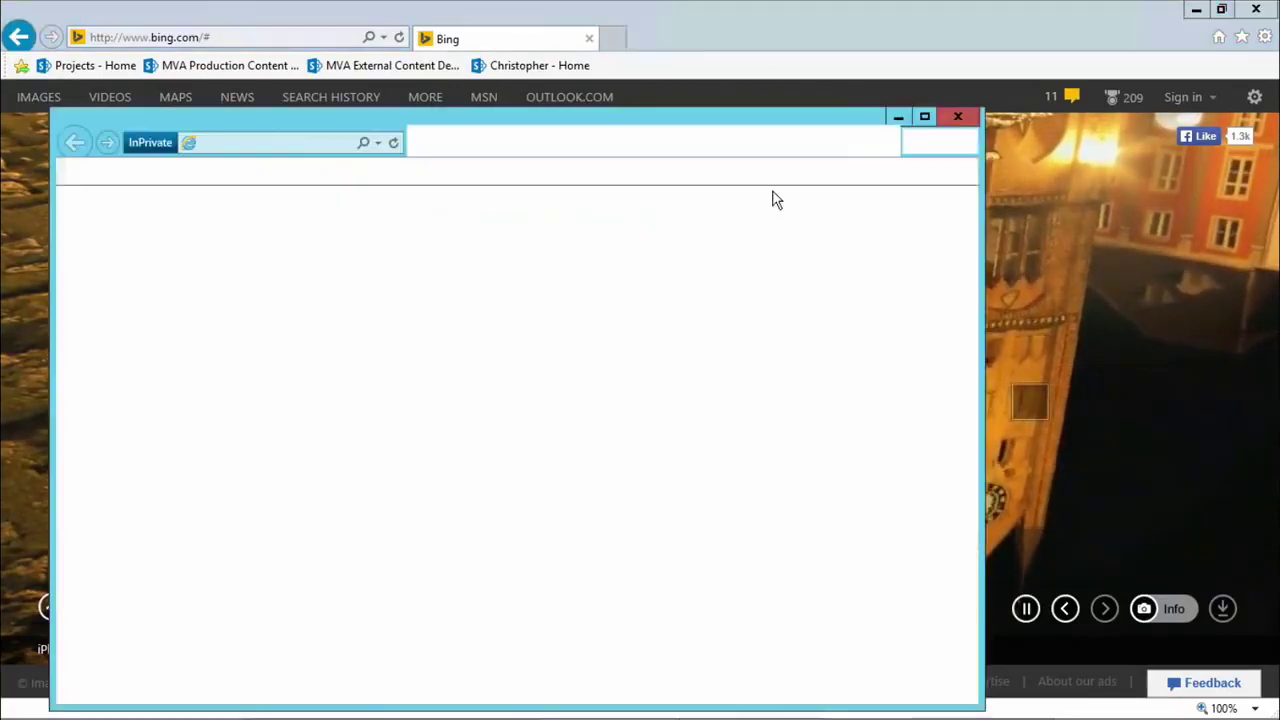
click(924, 116)
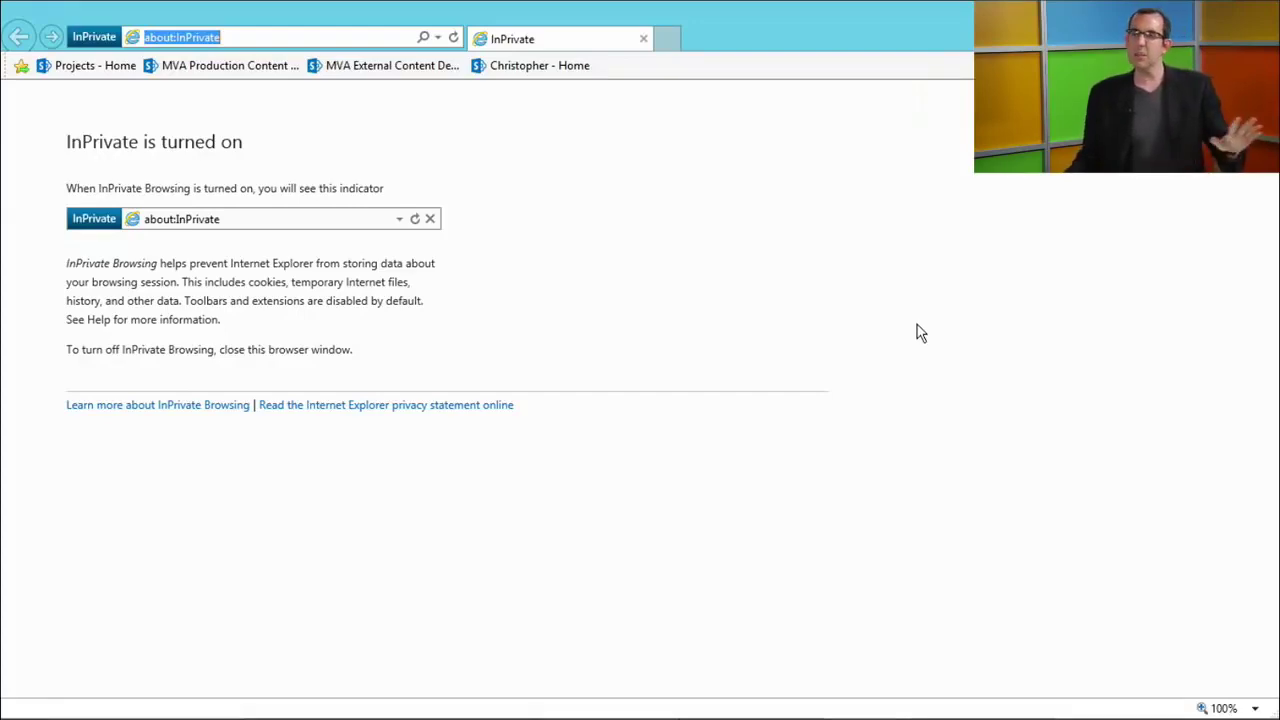
click(643, 40)
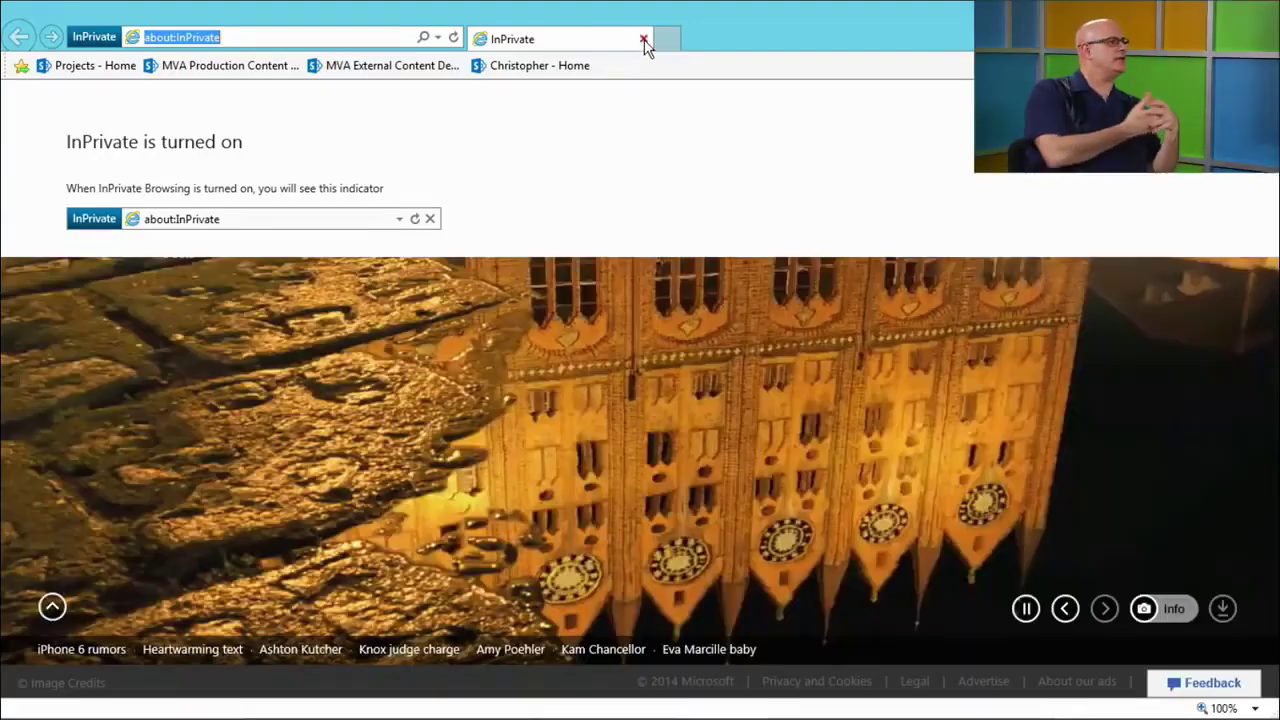